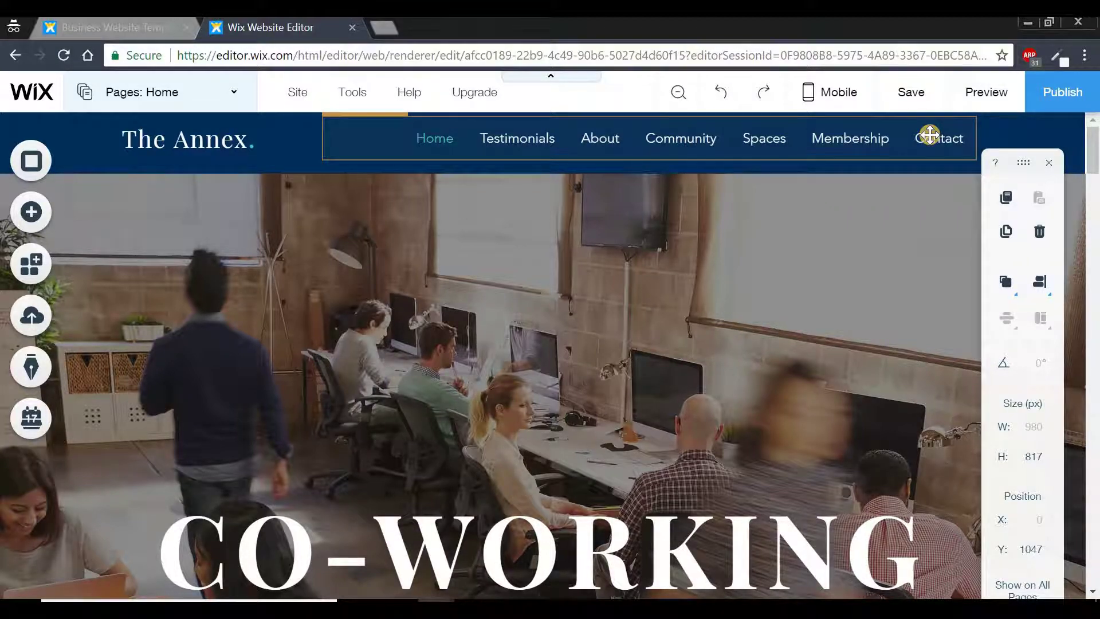
# - Select the site menu, open its Pages list, and show the About page's options
pyautogui.click(633, 134)
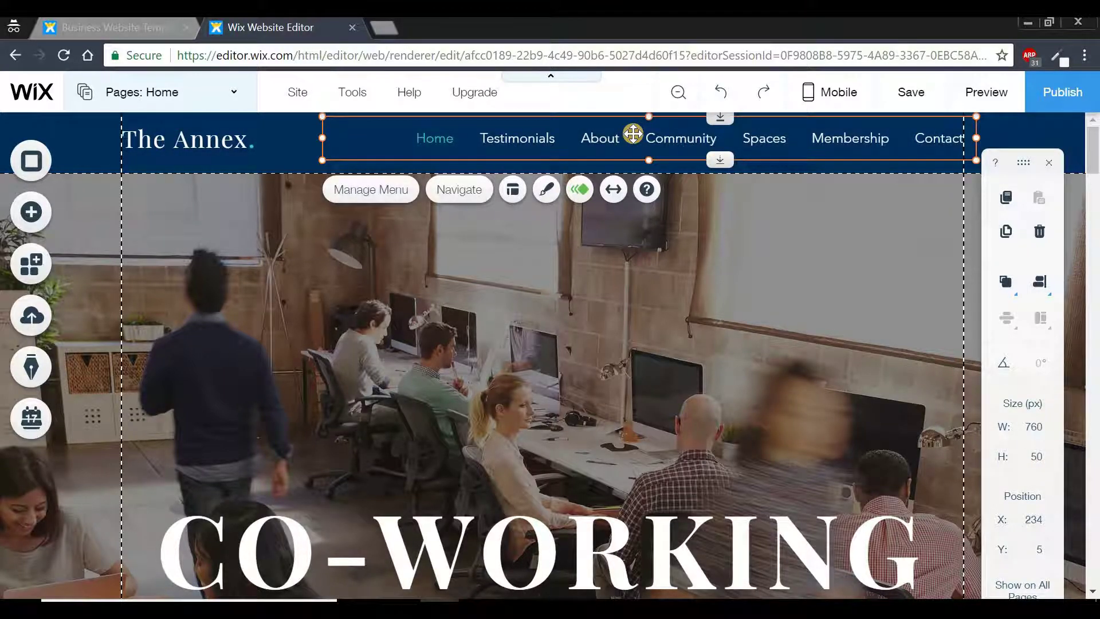
pyautogui.click(368, 194)
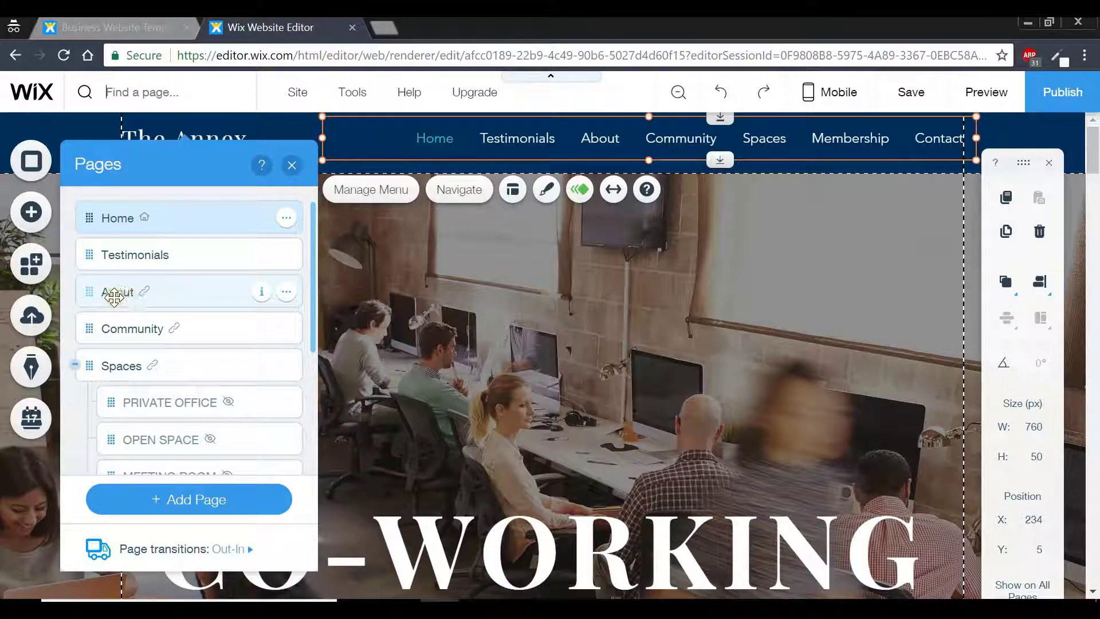
pyautogui.click(287, 294)
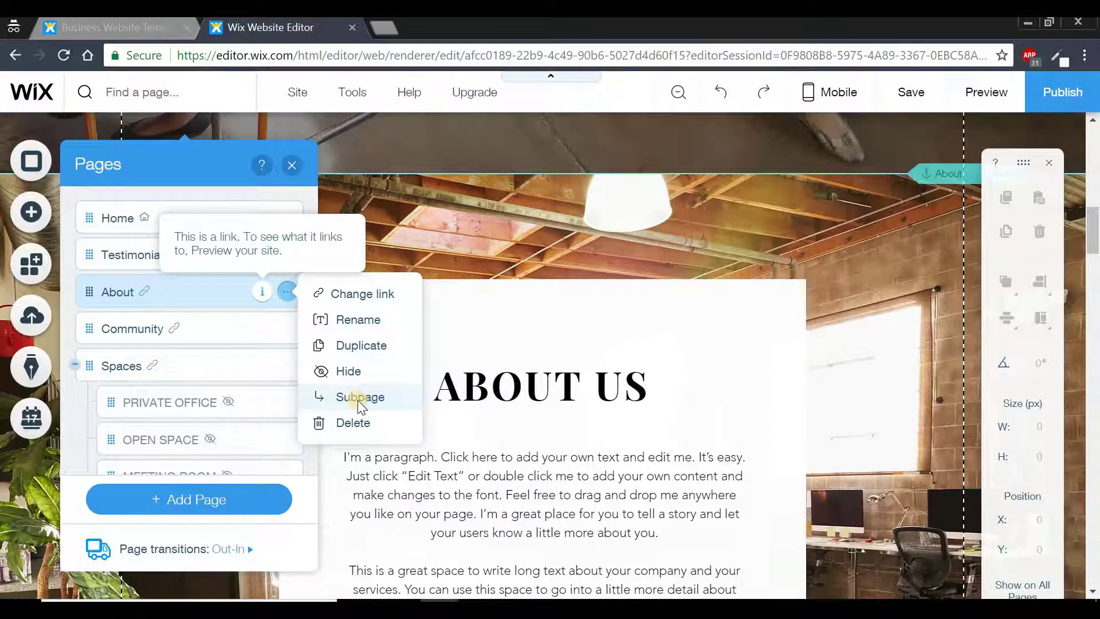
# - Make About and Community subpages of Testimonials, then preview the site
pyautogui.click(359, 401)
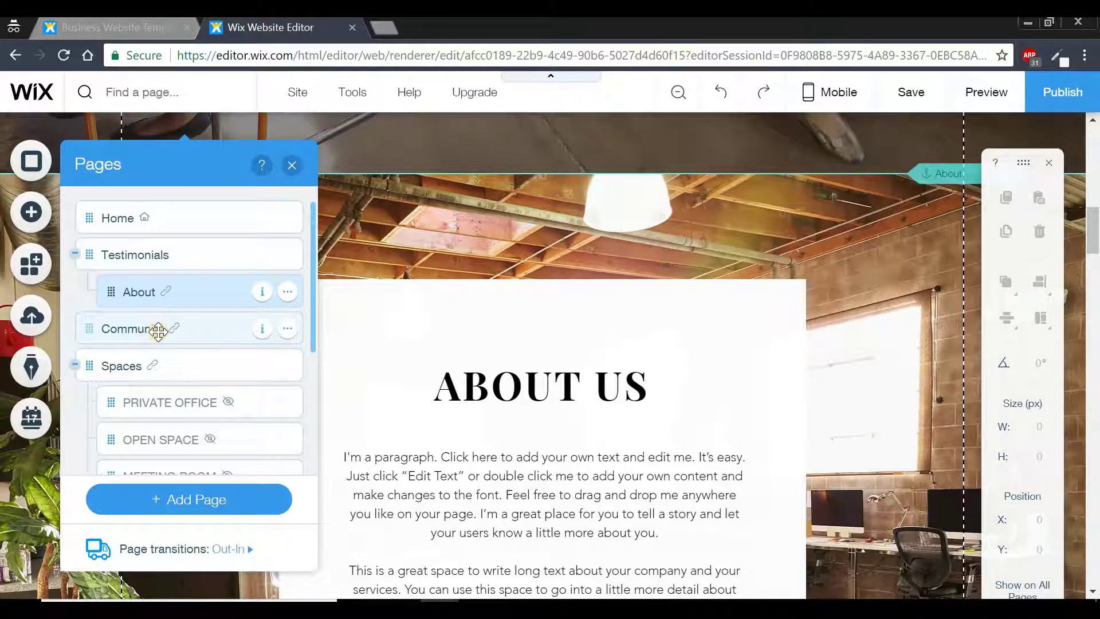
pyautogui.click(288, 329)
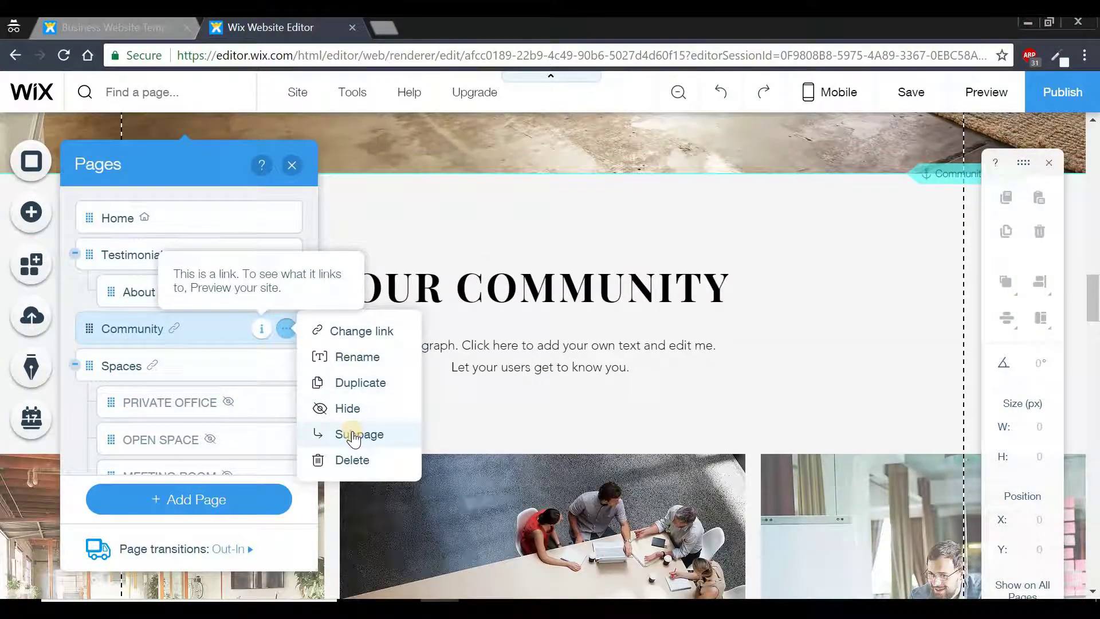
pyautogui.click(355, 437)
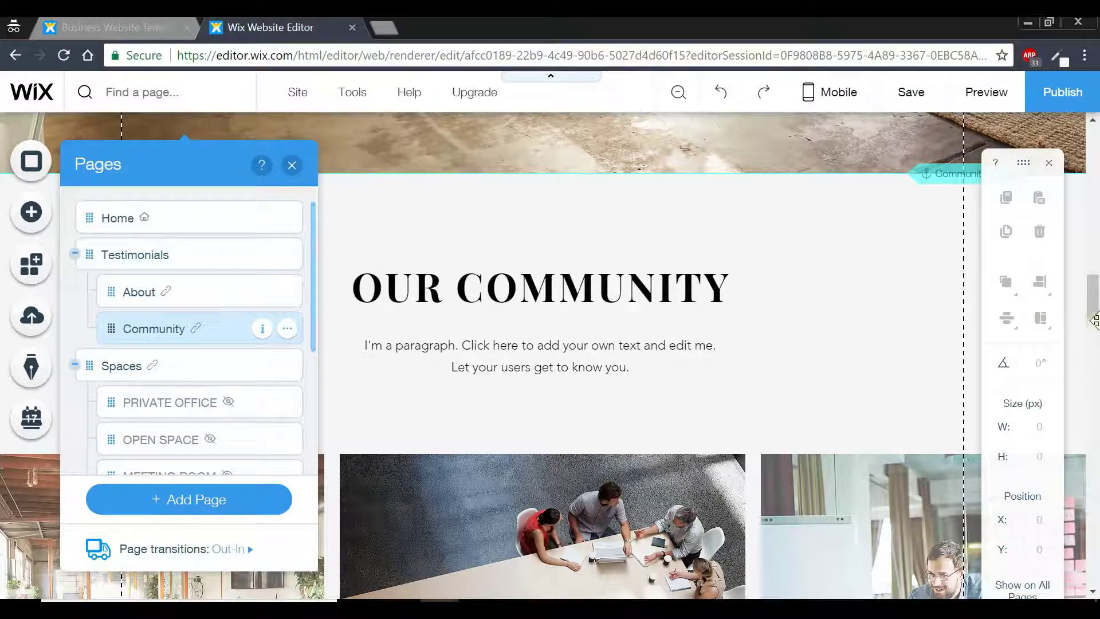
pyautogui.moveTo(1095, 274); pyautogui.dragTo(1072, 126)
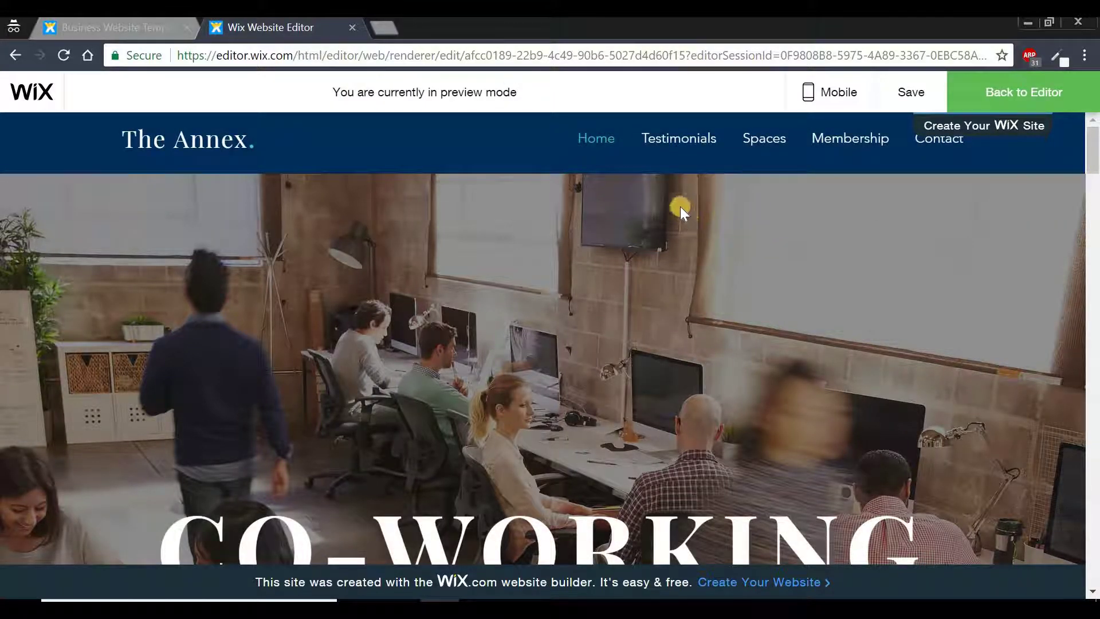
# - Test the About and Community links in the Testimonials dropdown, then return to the editor
pyautogui.moveTo(683, 142)
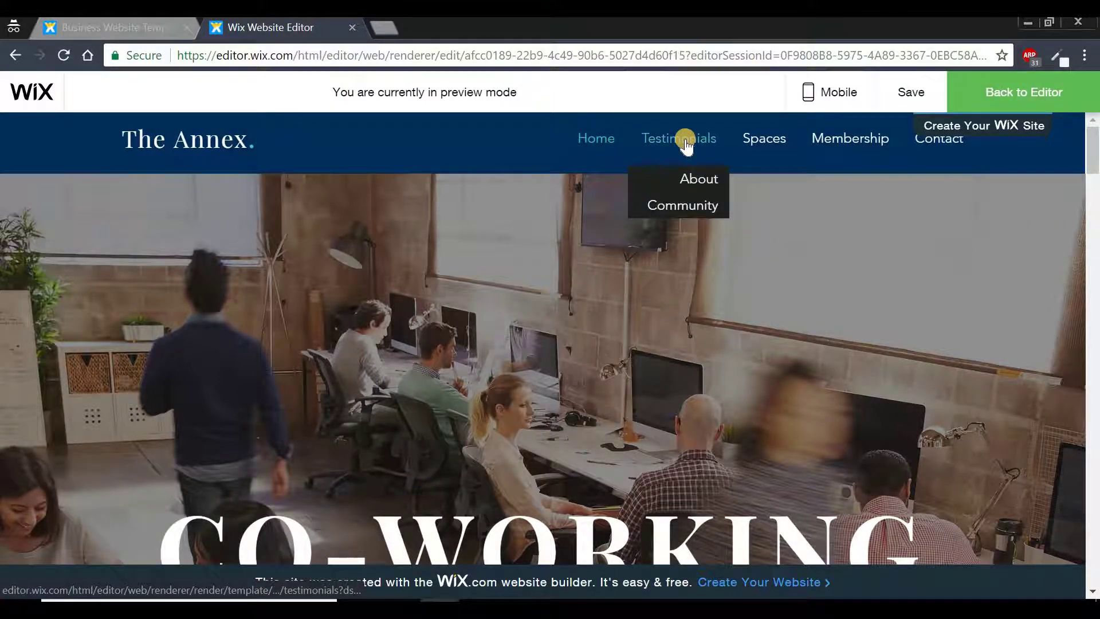
pyautogui.click(707, 190)
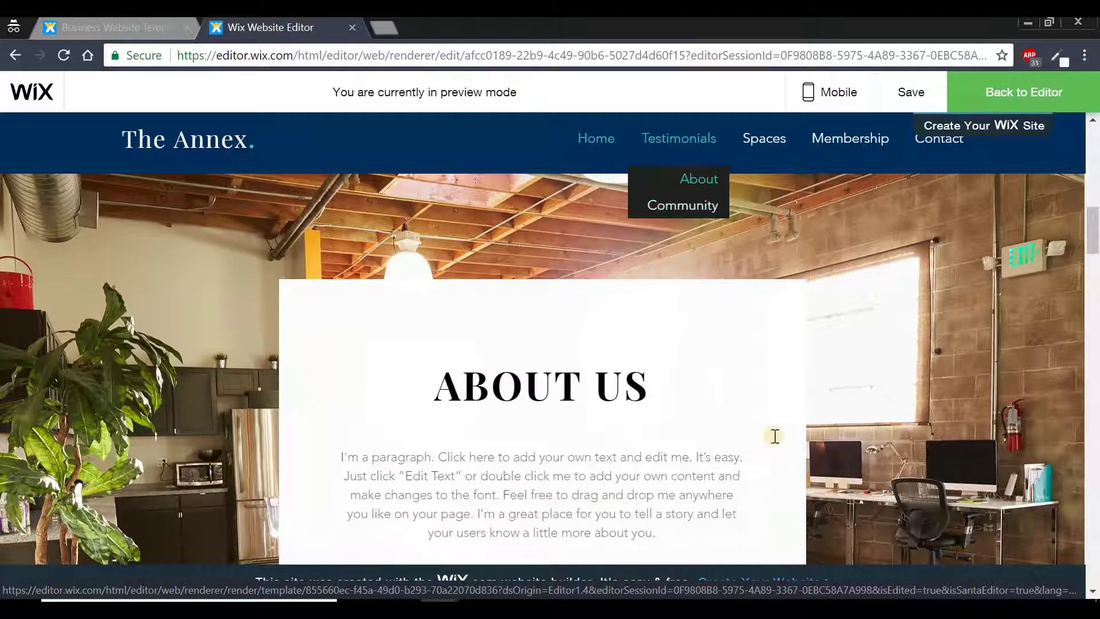
pyautogui.click(699, 208)
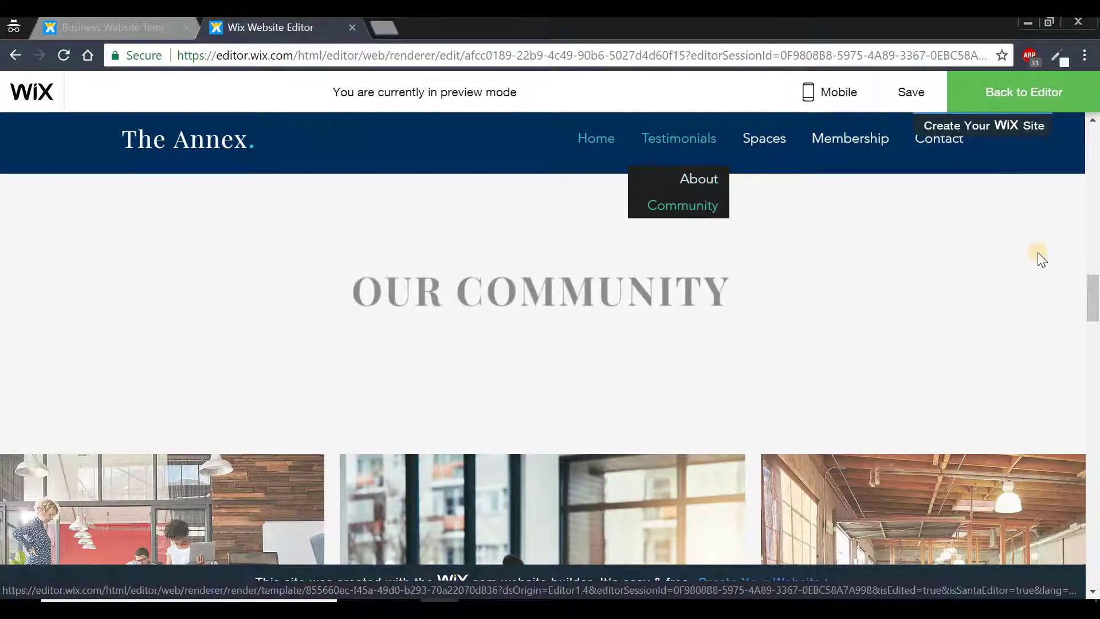
pyautogui.moveTo(1095, 302); pyautogui.dragTo(1096, 123)
pyautogui.click(1047, 99)
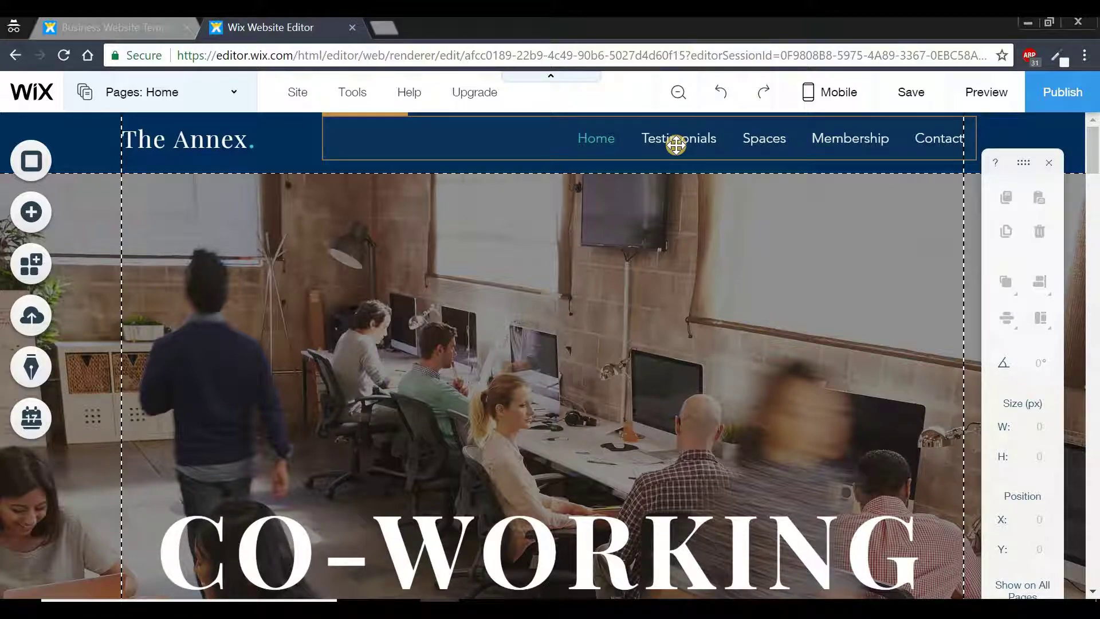
# - Reopen the site's page list and turn About back into a main page
pyautogui.click(676, 145)
pyautogui.click(374, 195)
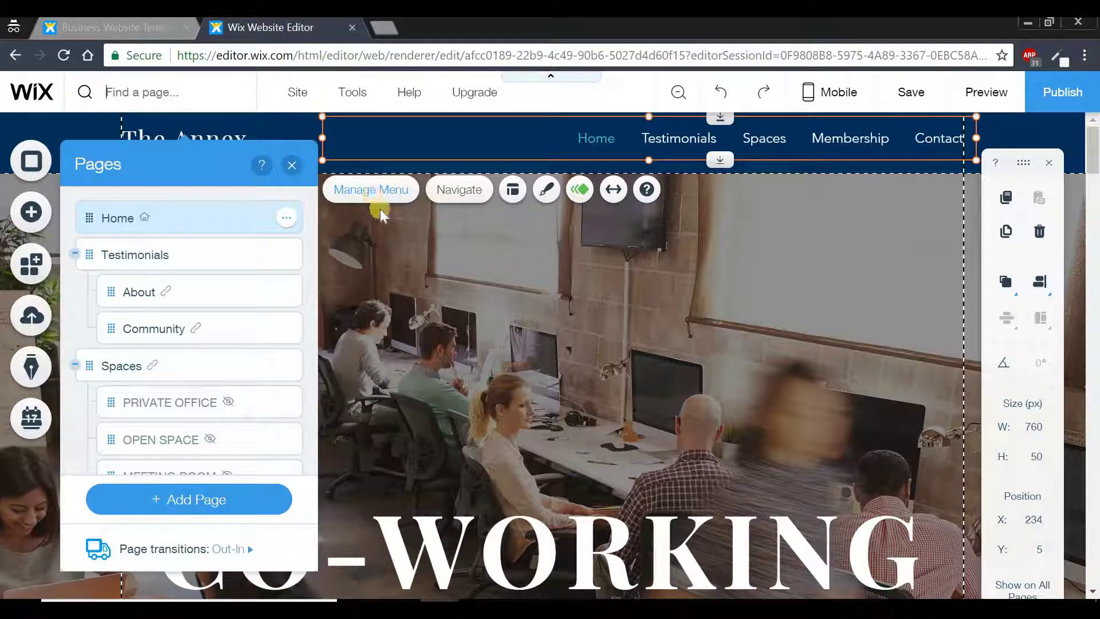
pyautogui.click(135, 292)
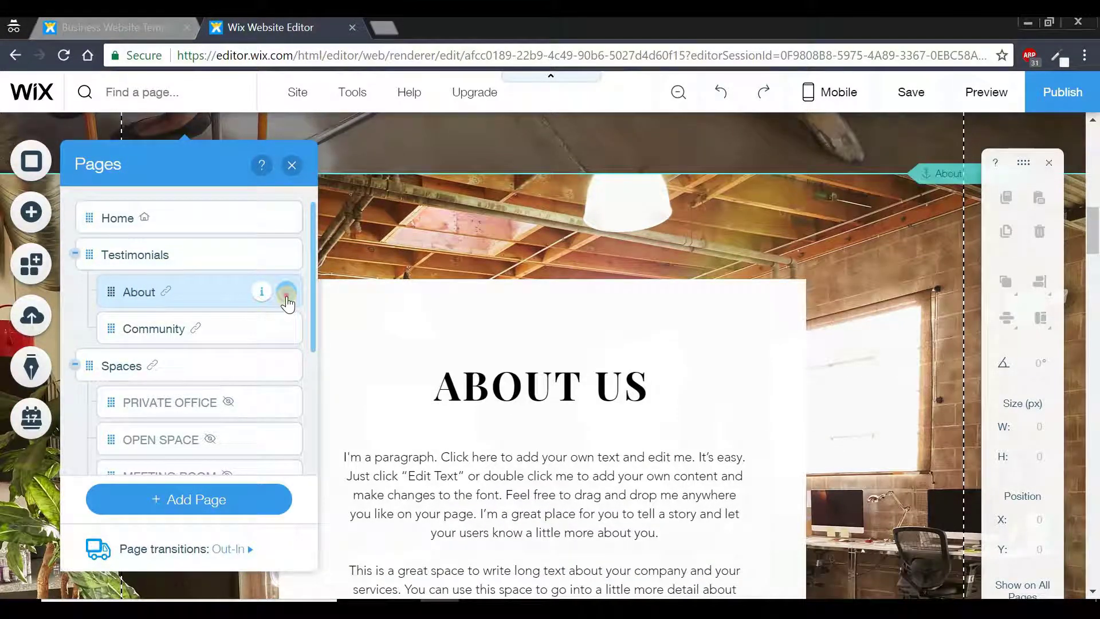
pyautogui.click(287, 293)
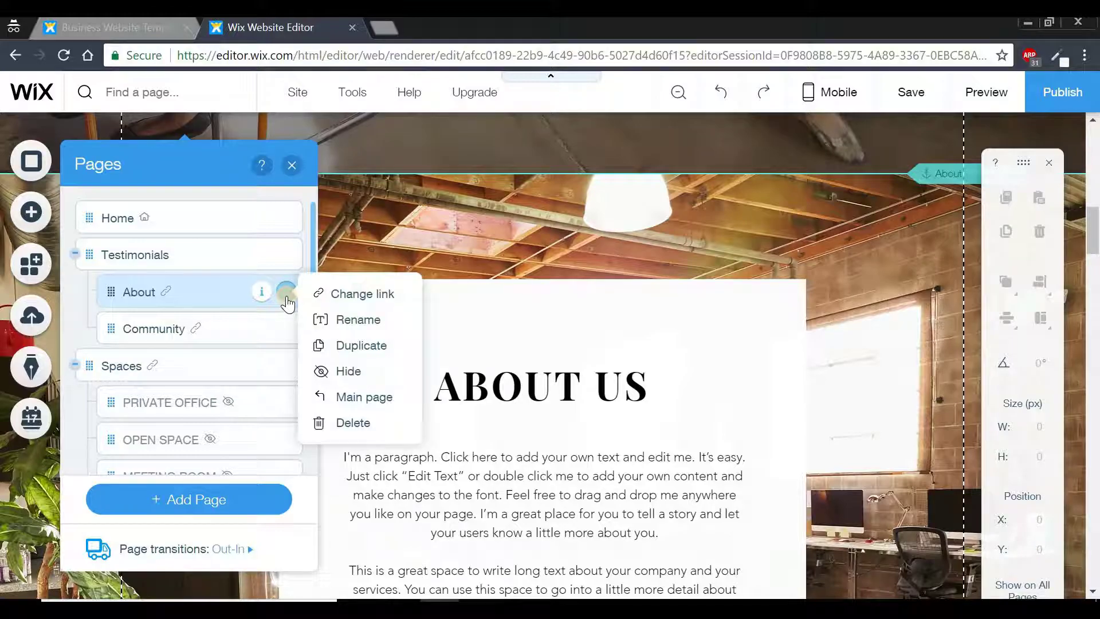
pyautogui.click(361, 399)
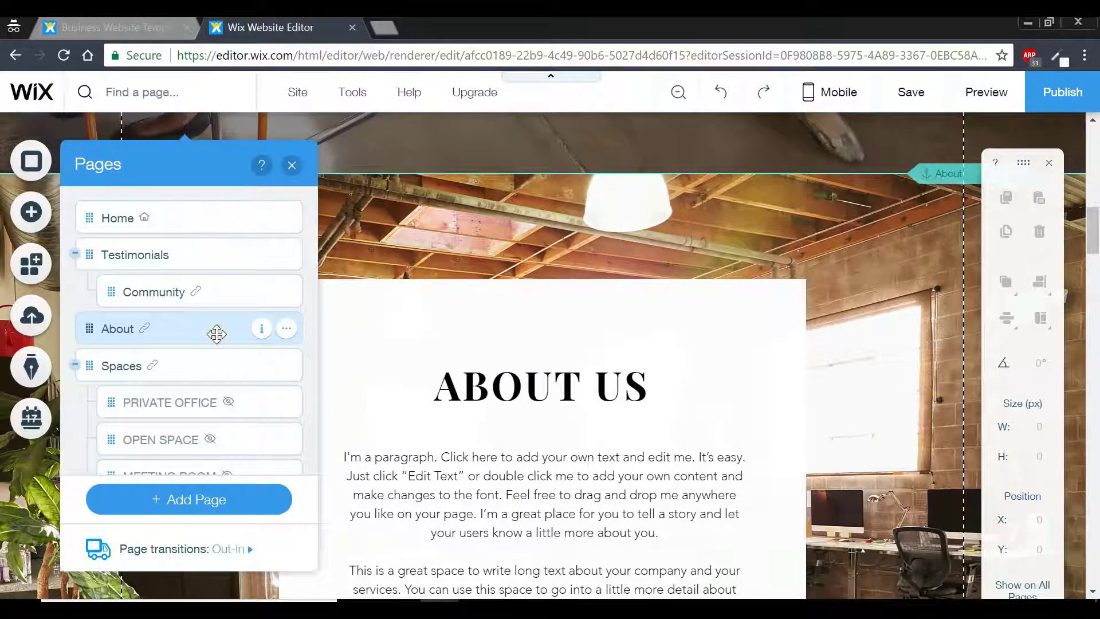
# - Turn Community back into a main page, placing About before Community
pyautogui.click(177, 294)
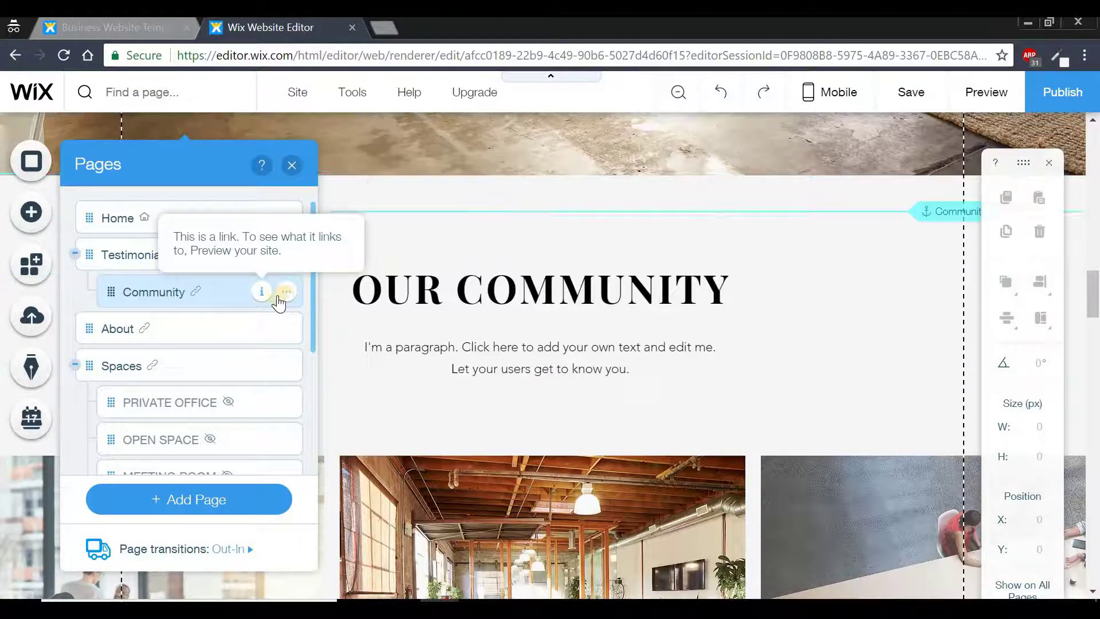
pyautogui.click(287, 292)
pyautogui.click(332, 397)
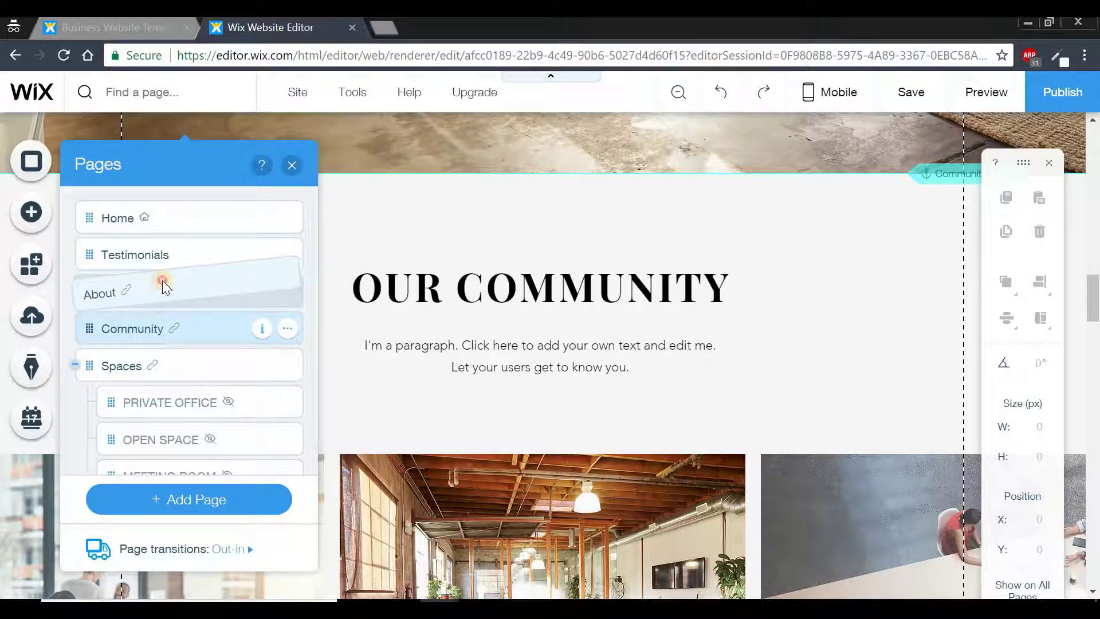
pyautogui.scroll(2, 1093, 289)
pyautogui.moveTo(1094, 289); pyautogui.dragTo(1094, 121)
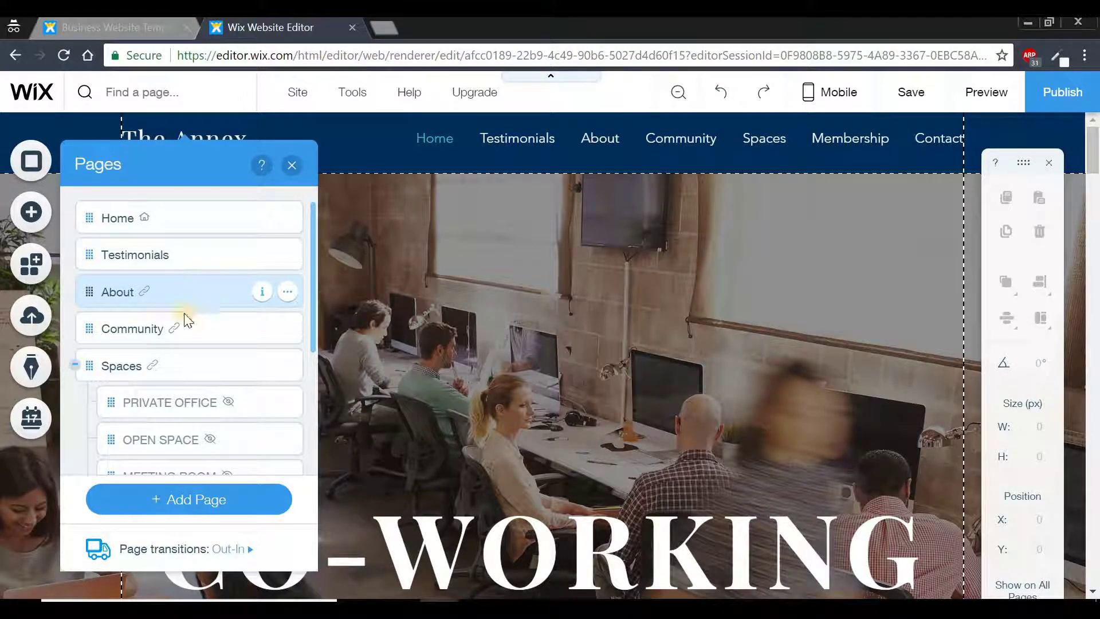
# - Add a dropdown folder named 'Services' and move it above About in the menu
pyautogui.click(172, 500)
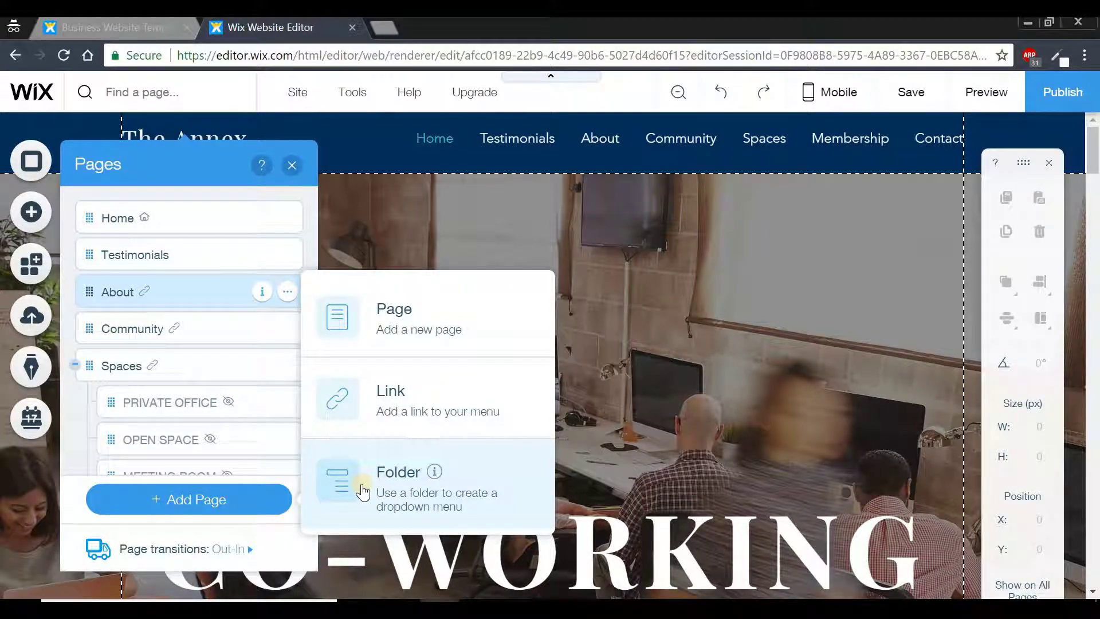
pyautogui.click(362, 491)
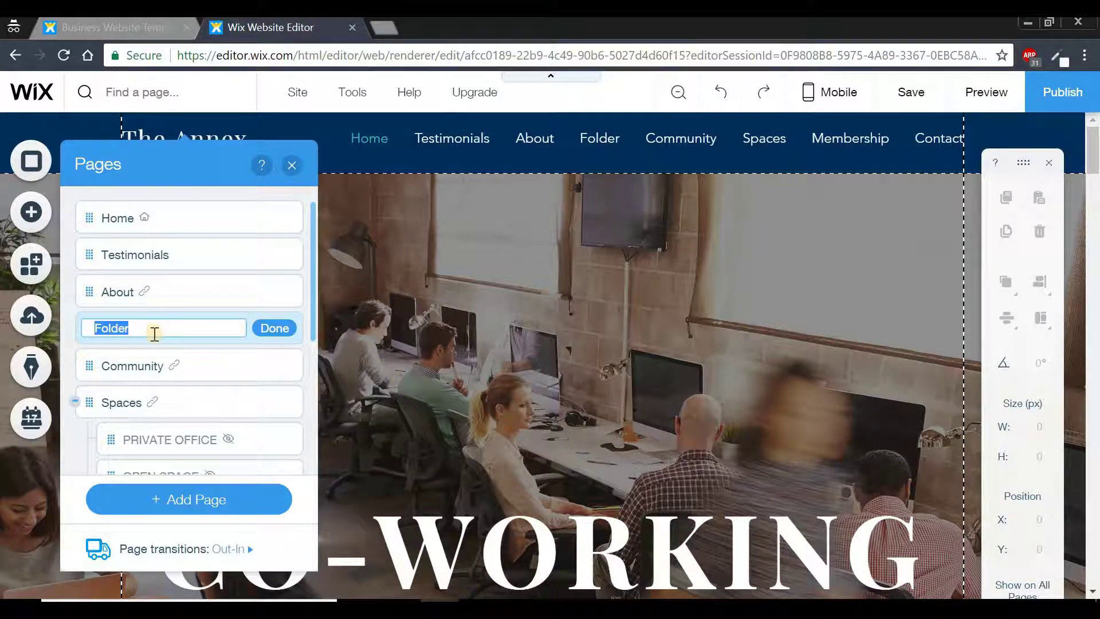
pyautogui.press('capslock')
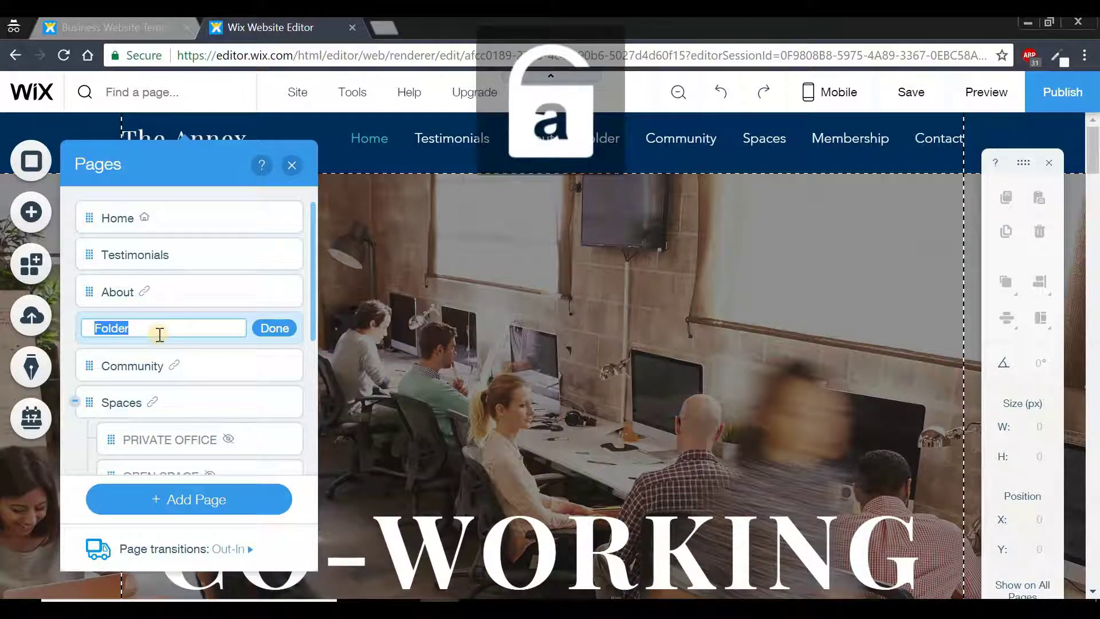
pyautogui.write('S')
pyautogui.press('capslock')
pyautogui.press('BackSpace')
pyautogui.write('S')
pyautogui.press('capslock')
pyautogui.write('ervices')
pyautogui.click(271, 331)
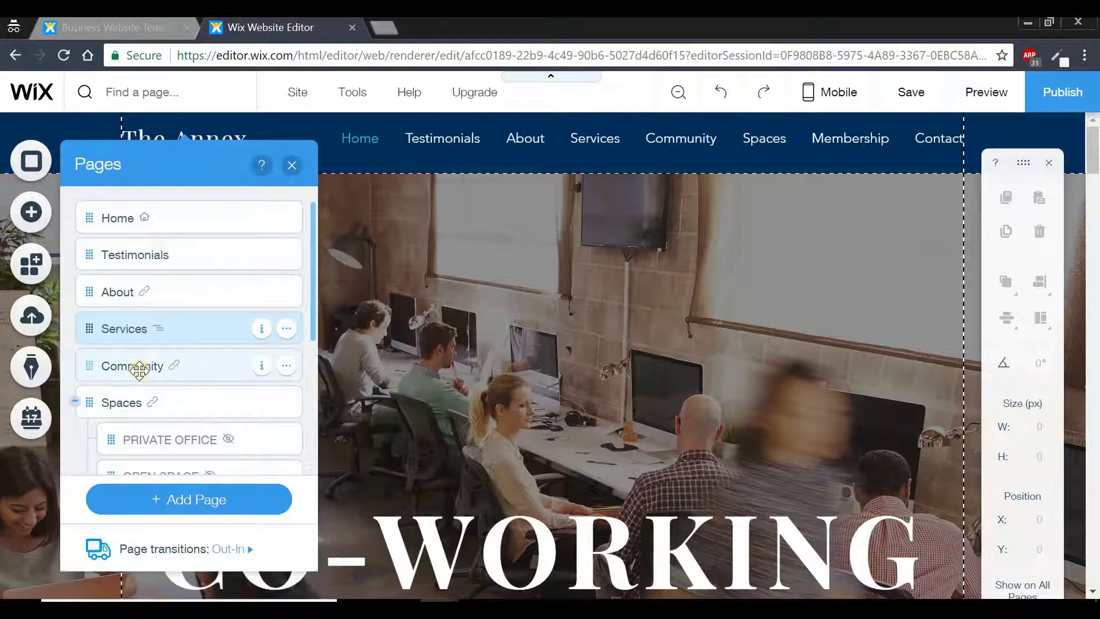
pyautogui.moveTo(155, 324); pyautogui.dragTo(157, 289)
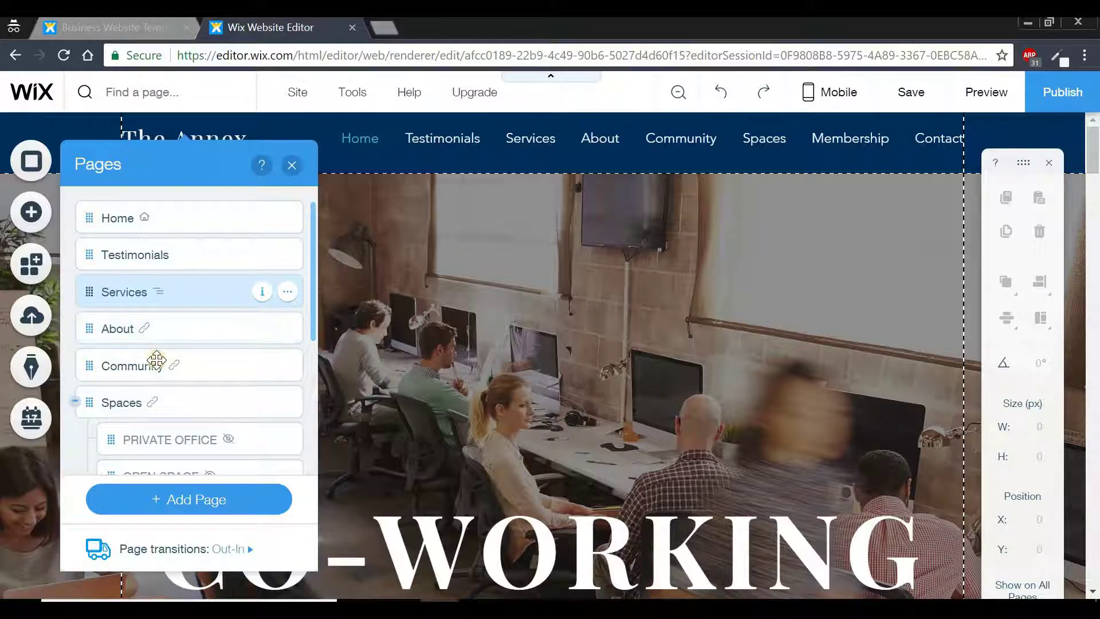
# - Make About and Community subpages of Services
pyautogui.click(286, 331)
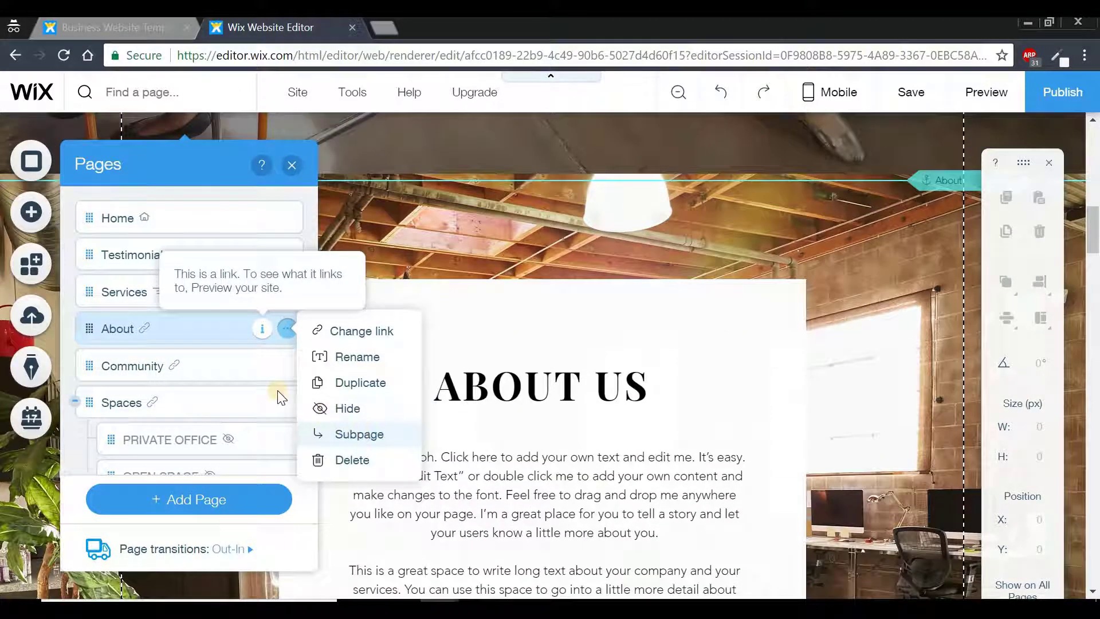
pyautogui.click(360, 434)
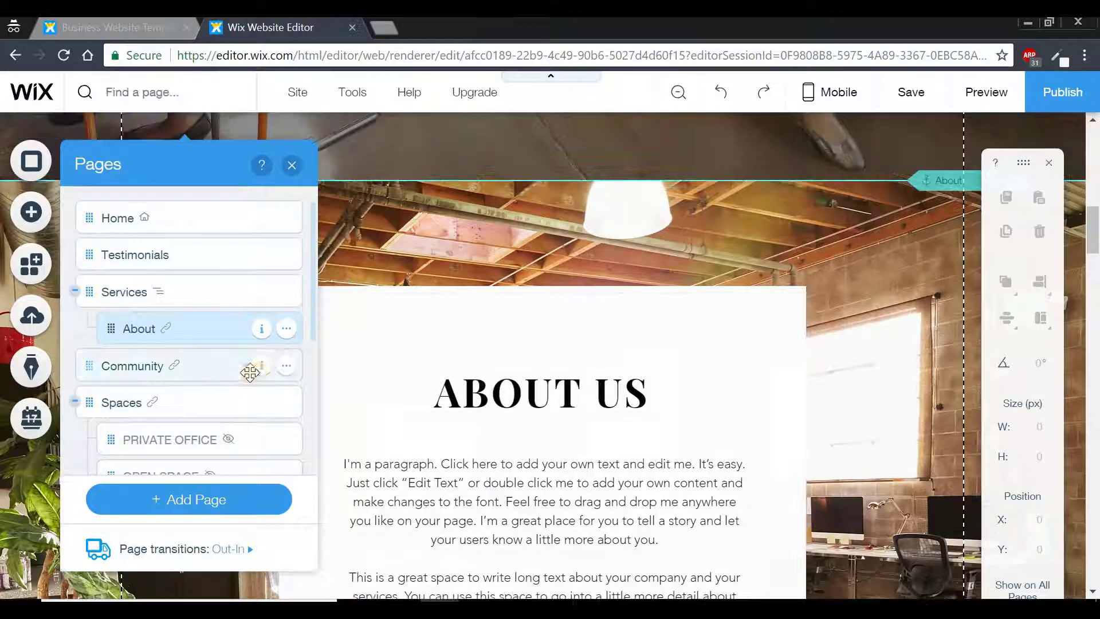
pyautogui.click(287, 365)
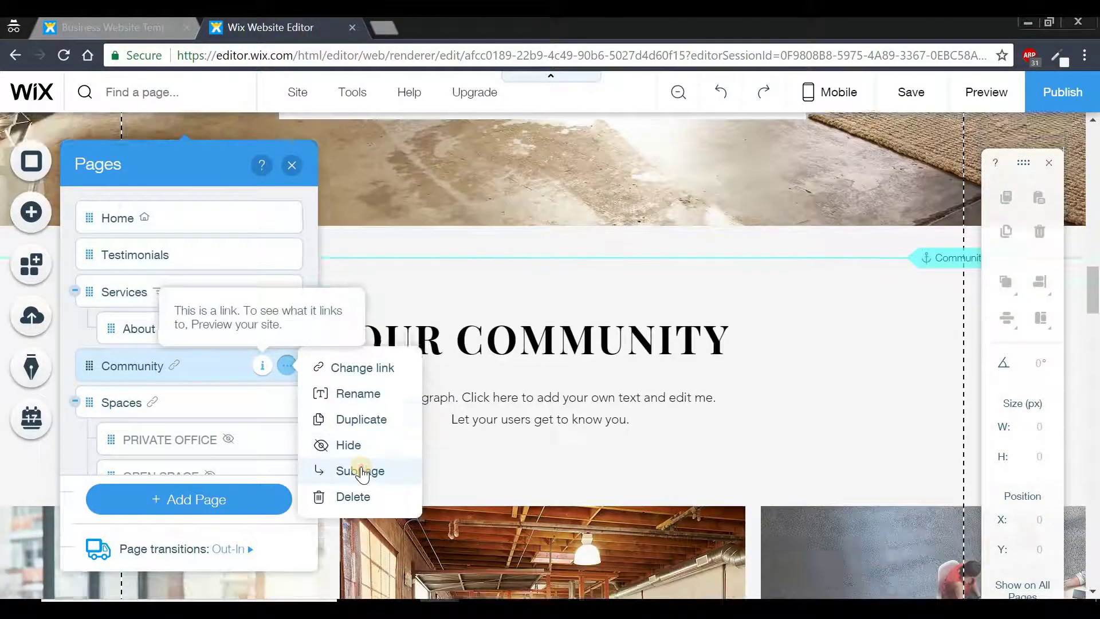
pyautogui.click(360, 471)
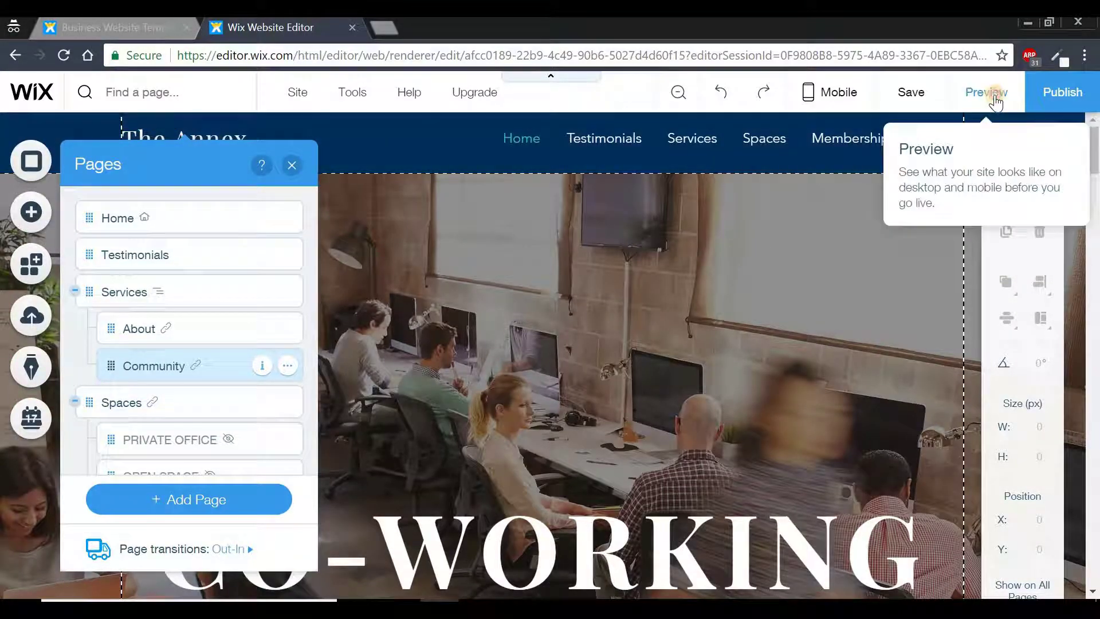
pyautogui.click(996, 94)
pyautogui.click(995, 100)
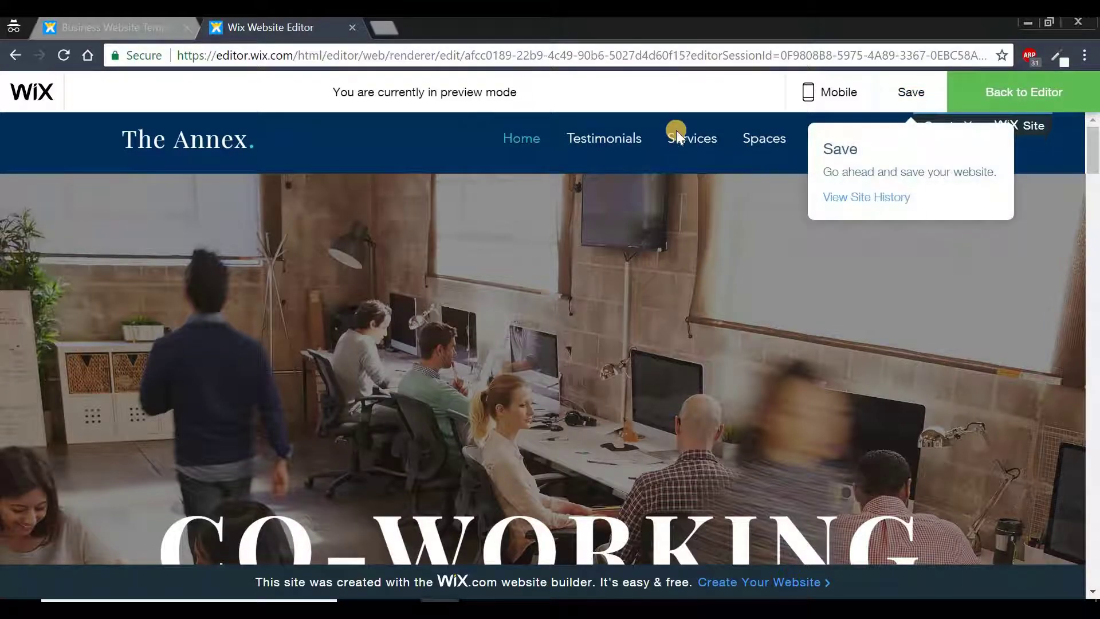
pyautogui.moveTo(681, 141)
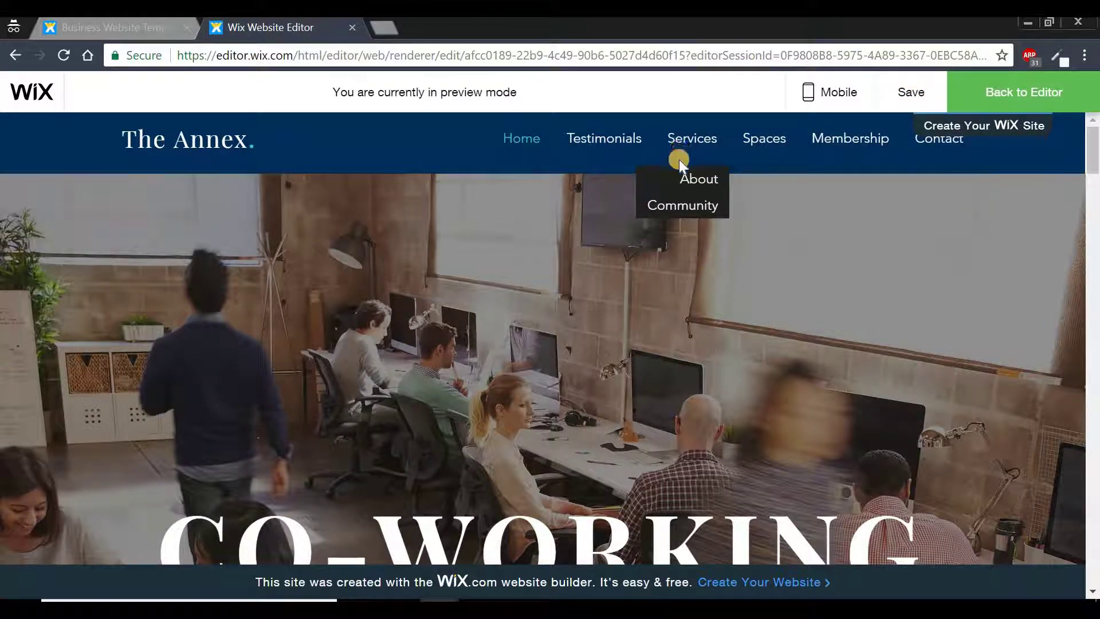
pyautogui.click(701, 181)
pyautogui.click(698, 207)
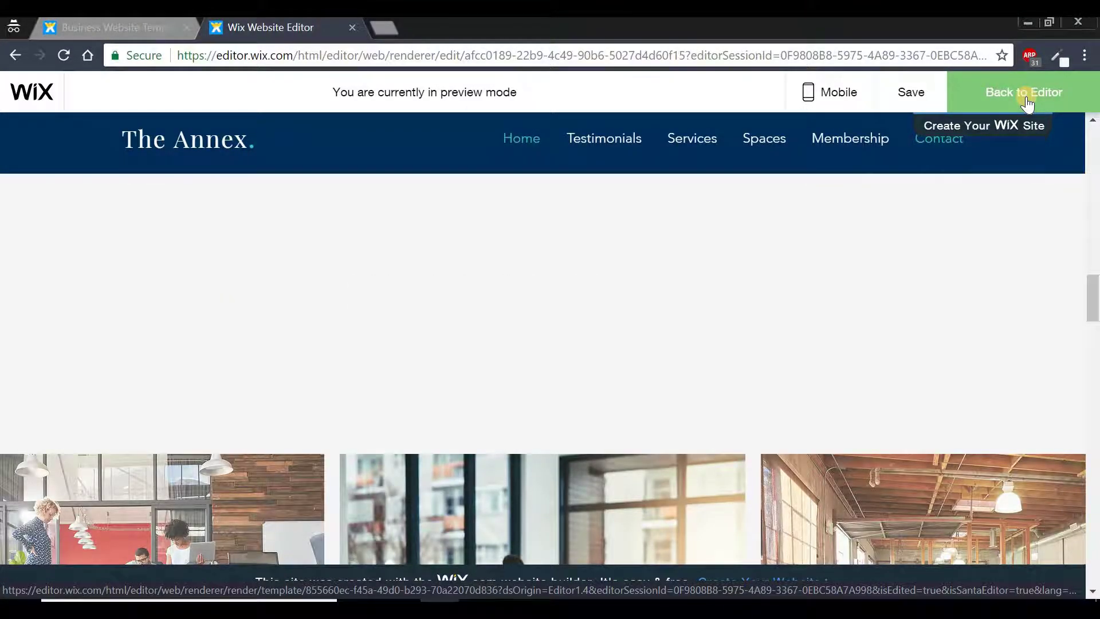
pyautogui.click(1027, 103)
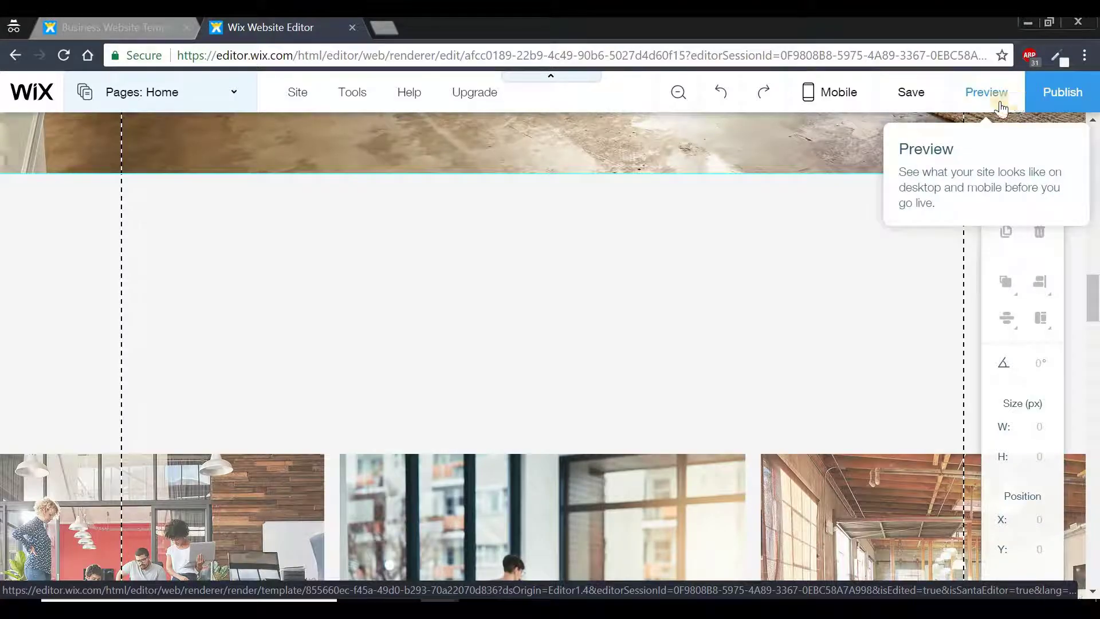
pyautogui.moveTo(1098, 295); pyautogui.dragTo(1095, 138)
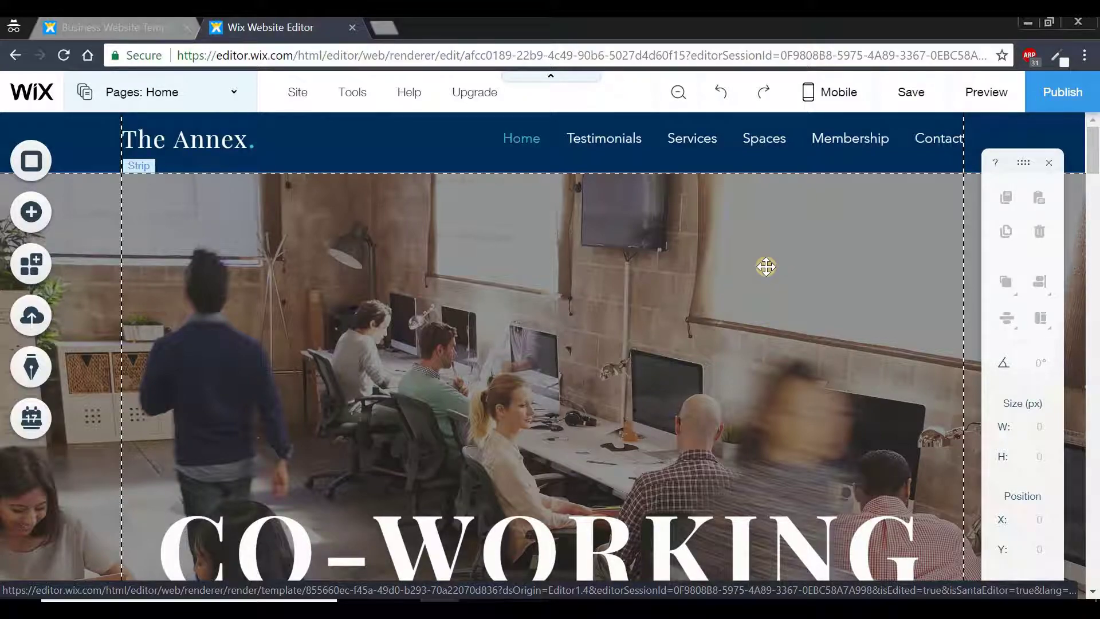
pyautogui.click(703, 137)
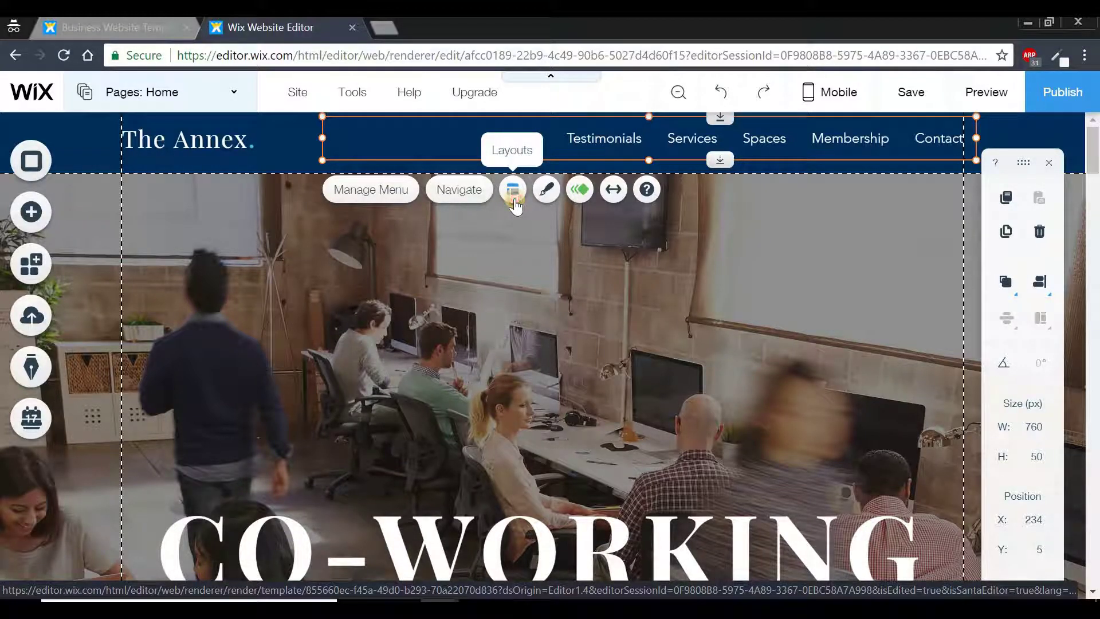
pyautogui.click(514, 201)
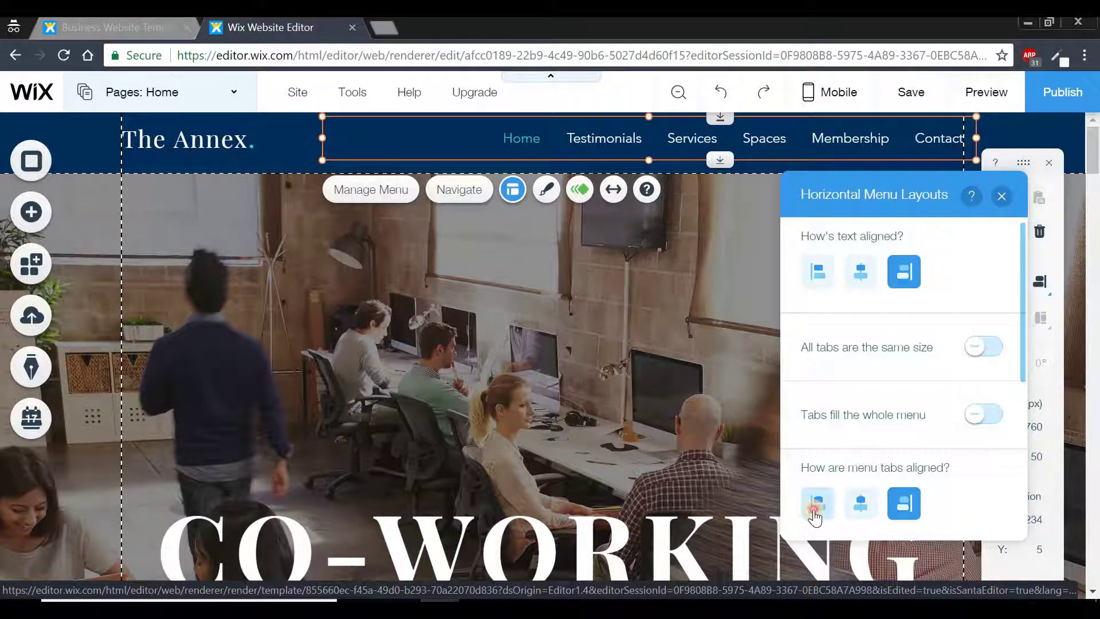
pyautogui.click(815, 507)
pyautogui.click(860, 504)
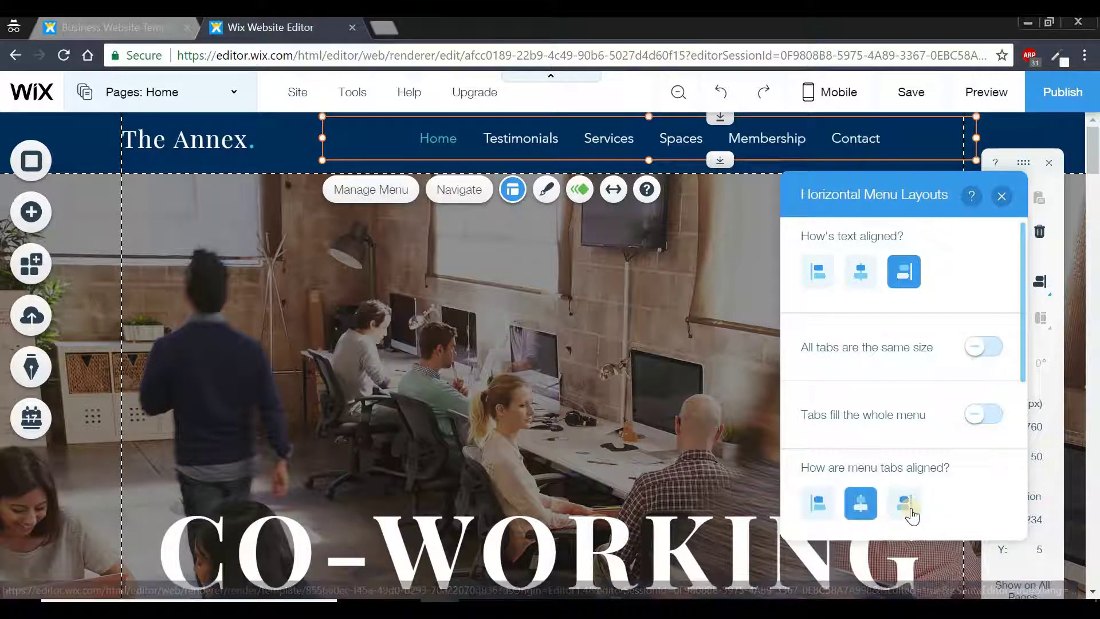
pyautogui.click(909, 510)
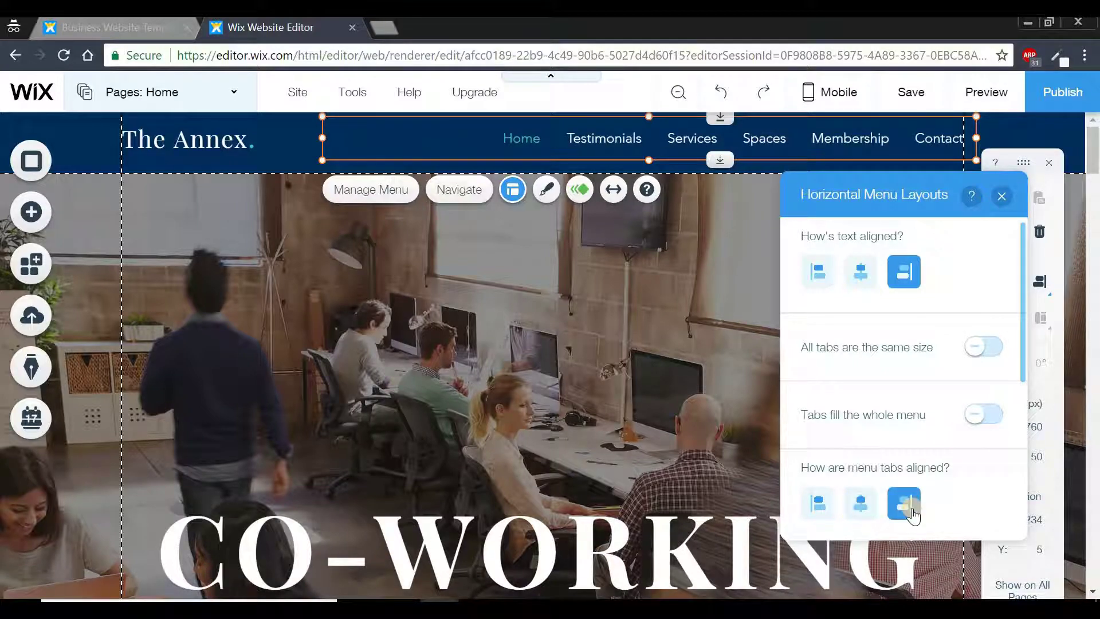
pyautogui.click(977, 421)
pyautogui.click(977, 421)
pyautogui.scroll(-1, 1024, 276)
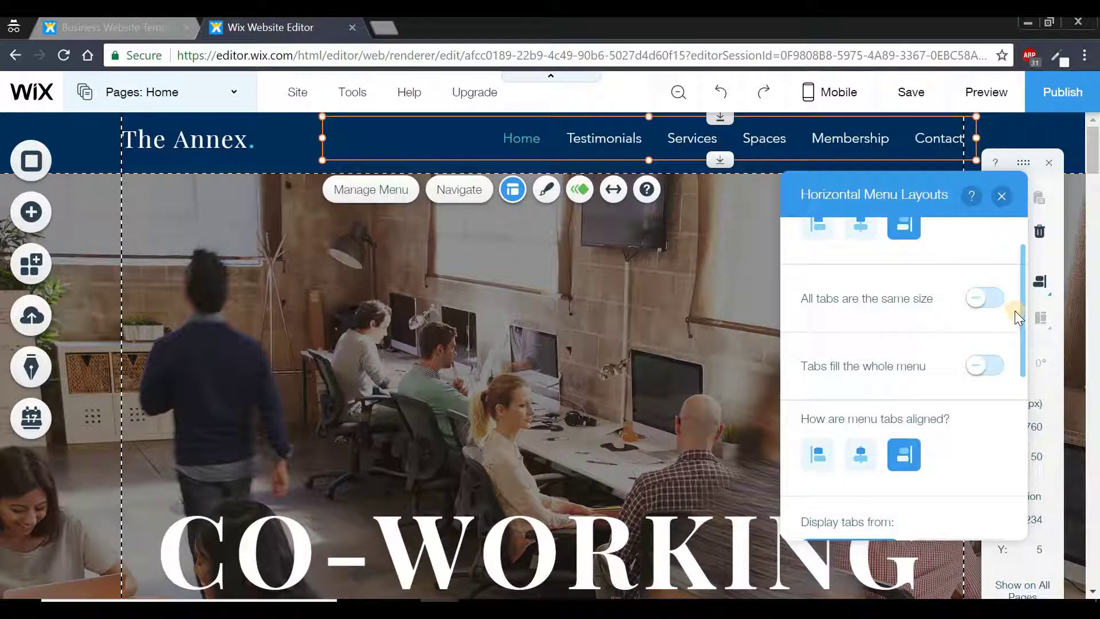
pyautogui.click(1002, 199)
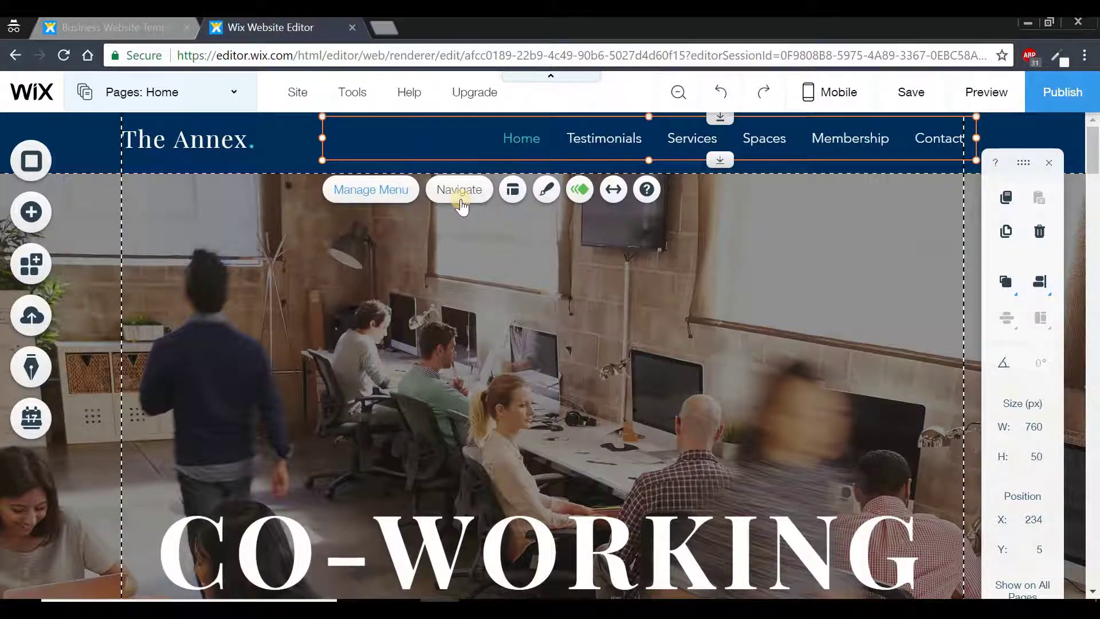
pyautogui.click(186, 503)
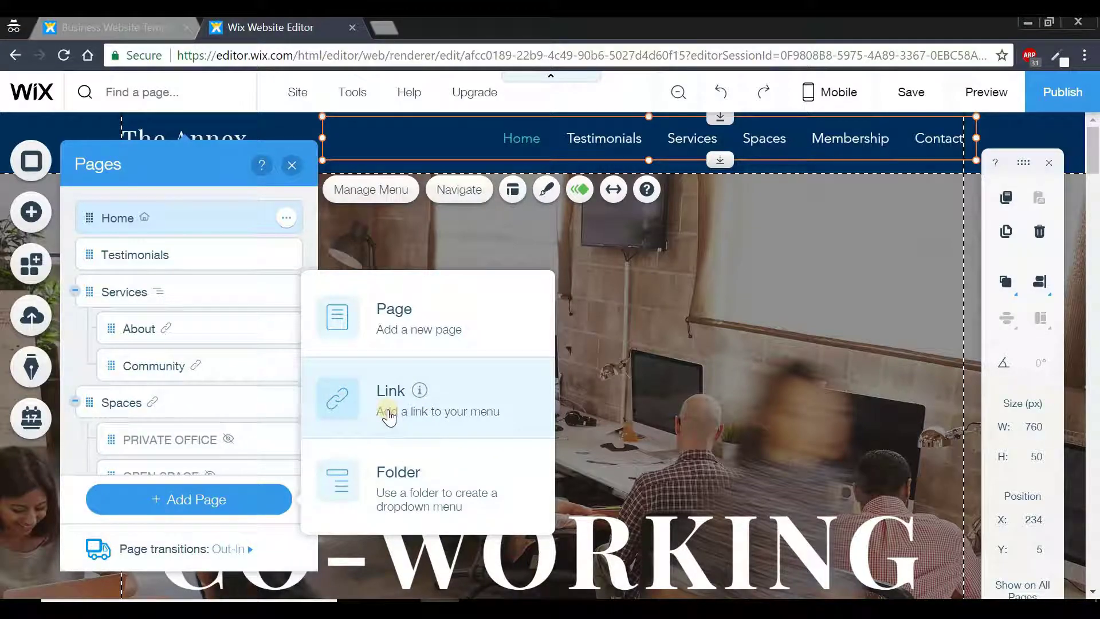
pyautogui.click(392, 412)
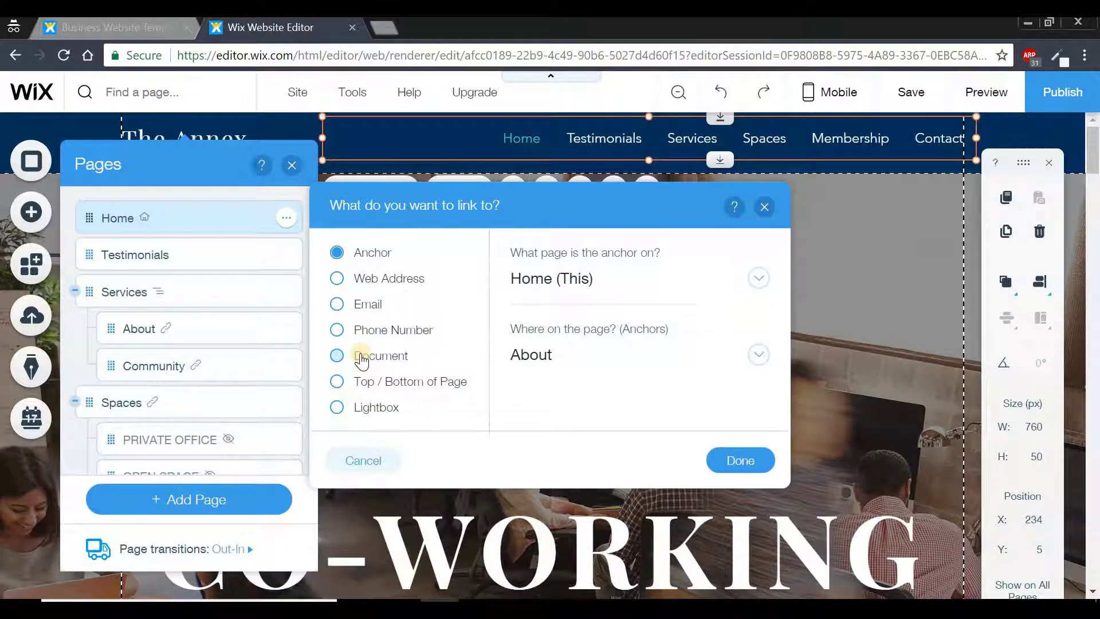
pyautogui.click(336, 280)
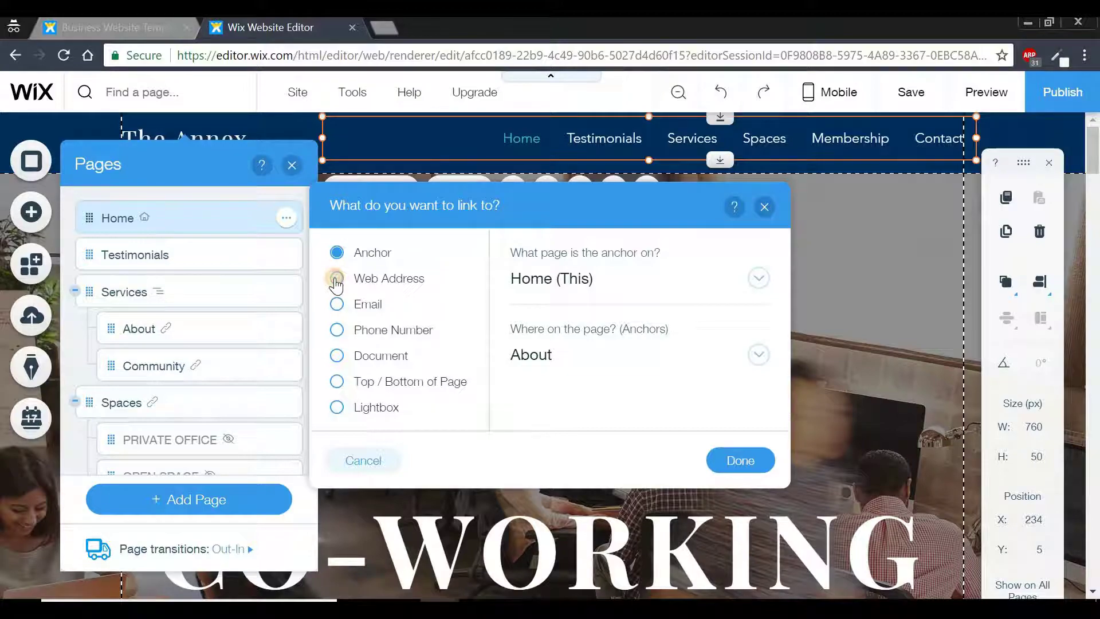
pyautogui.click(578, 279)
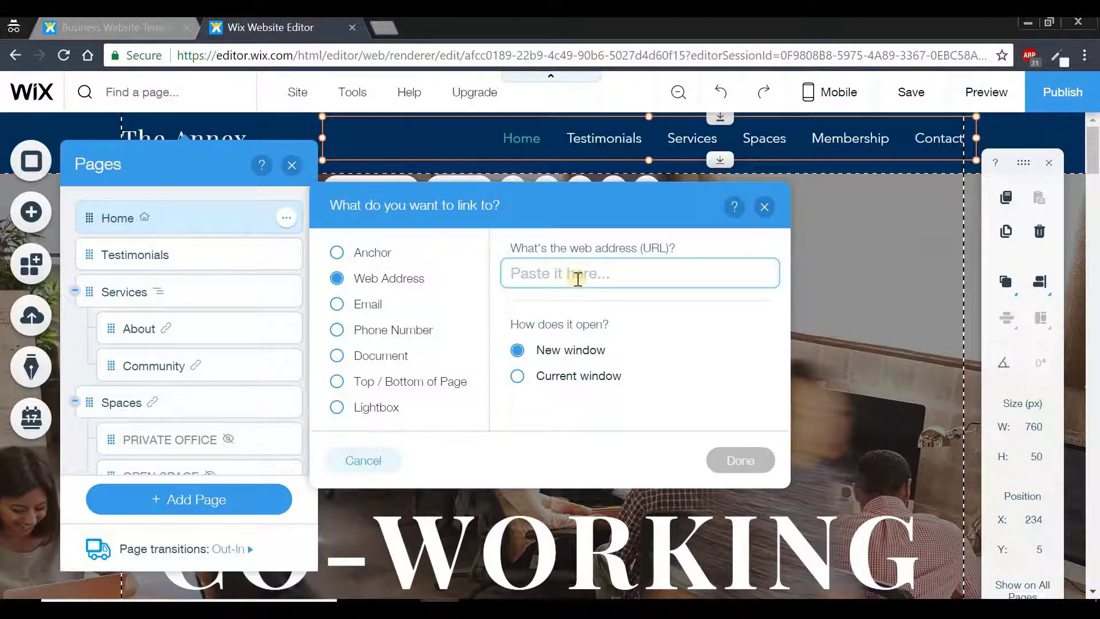
pyautogui.write('w')
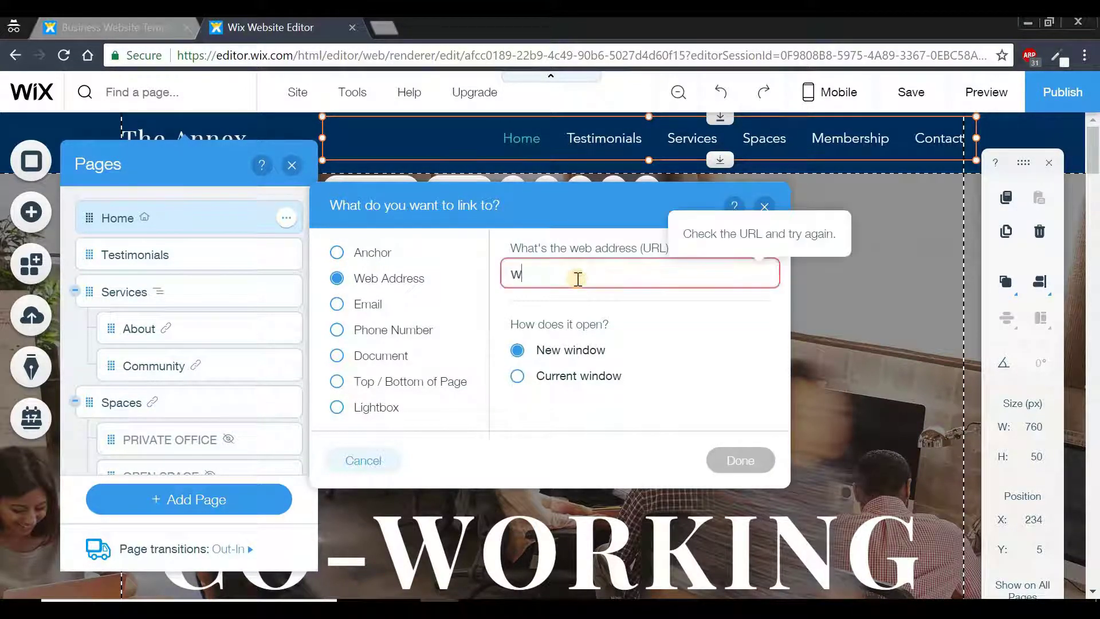
pyautogui.write('ww.udemy.com')
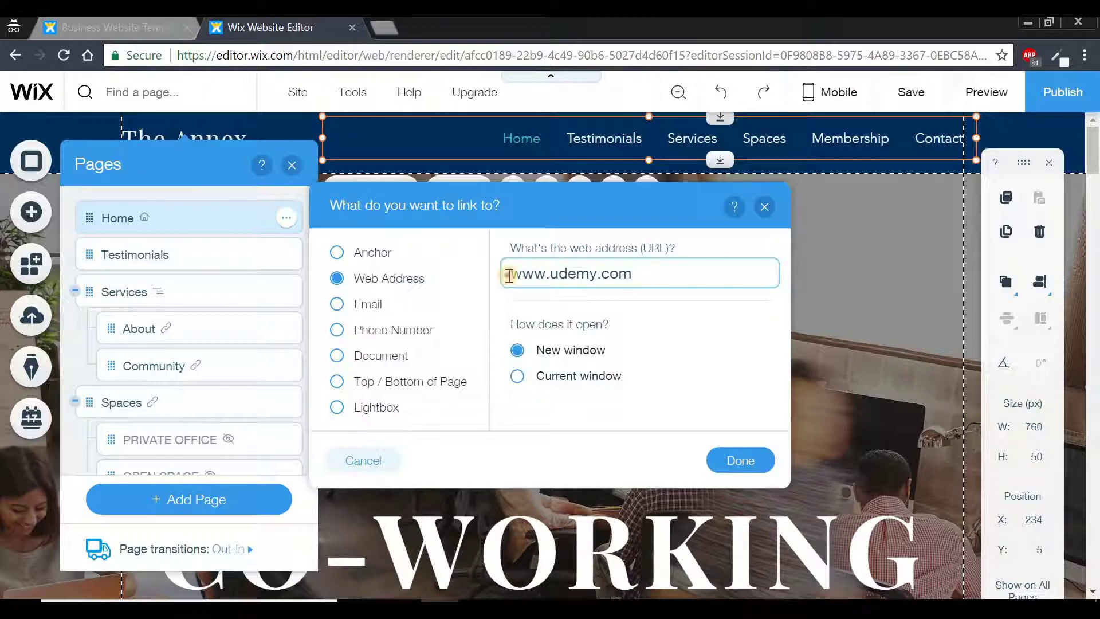
pyautogui.click(748, 467)
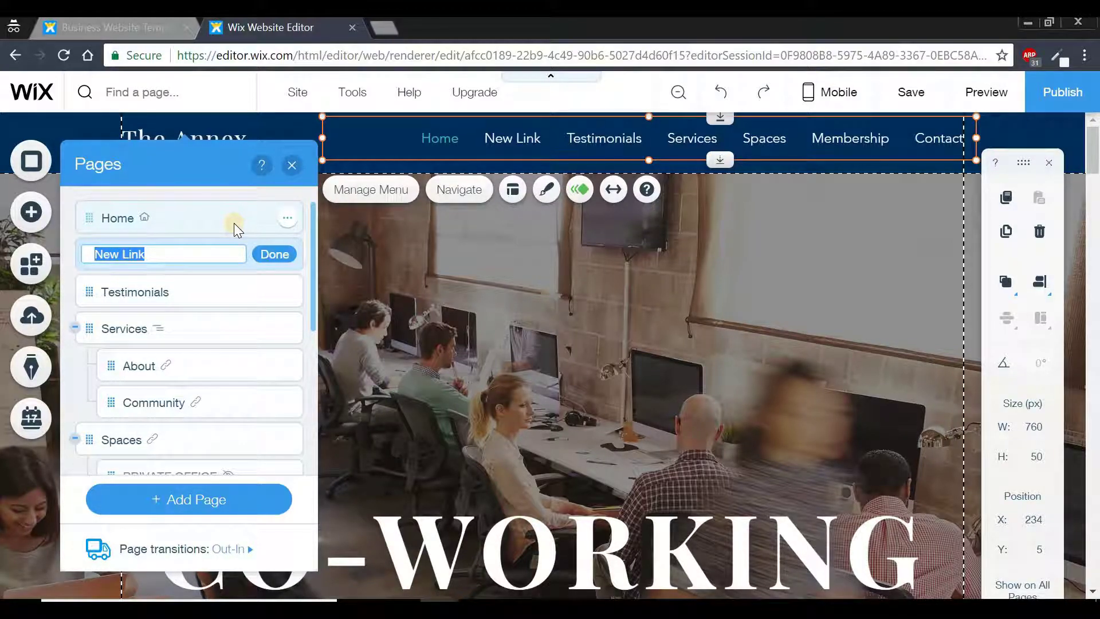
# - Rename the new link to 'udemy', then preview and test that it opens Udemy
pyautogui.write('udemy')
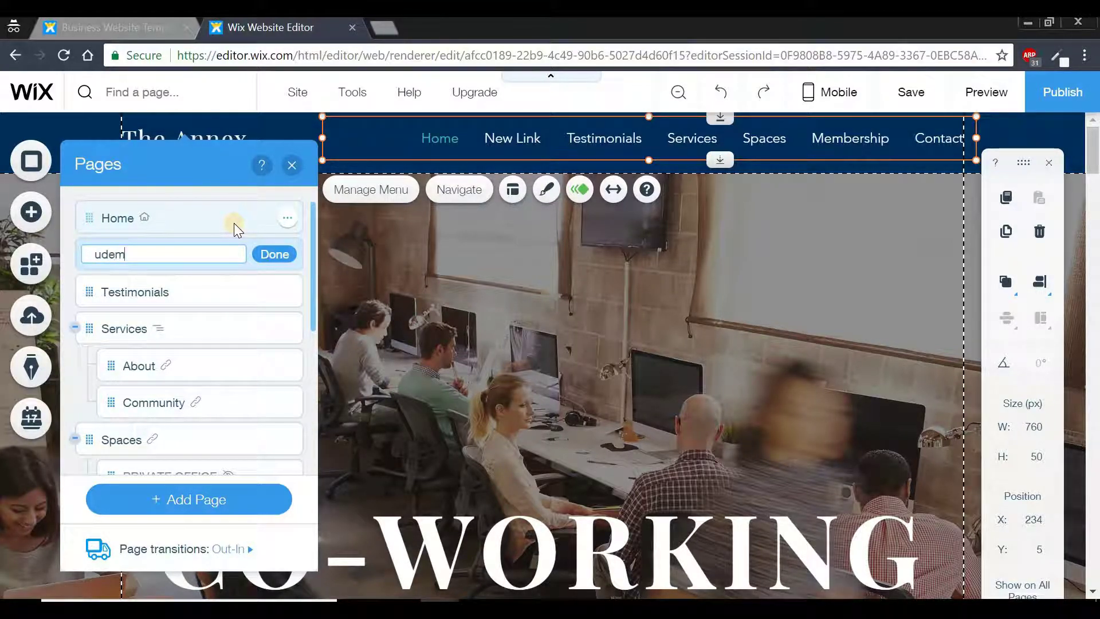
pyautogui.click(272, 256)
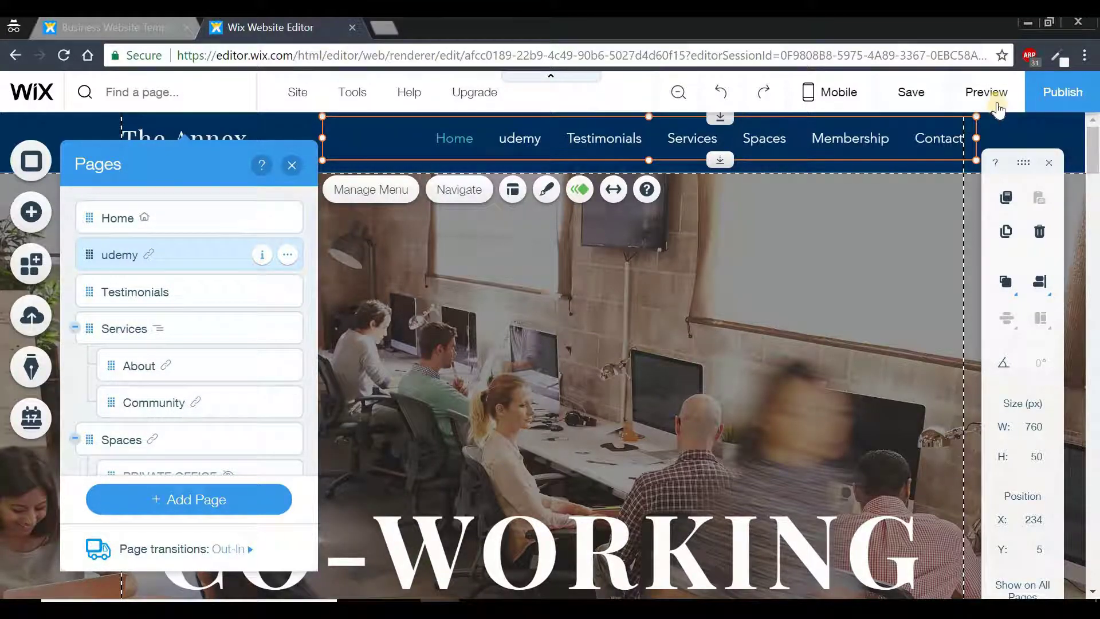
pyautogui.click(987, 93)
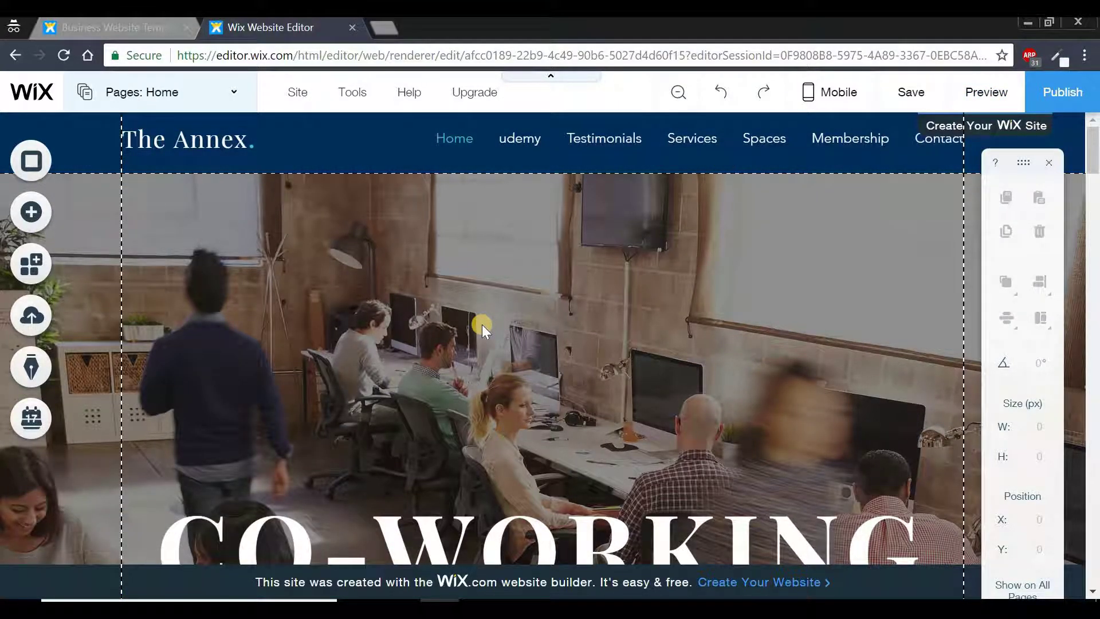
pyautogui.click(525, 149)
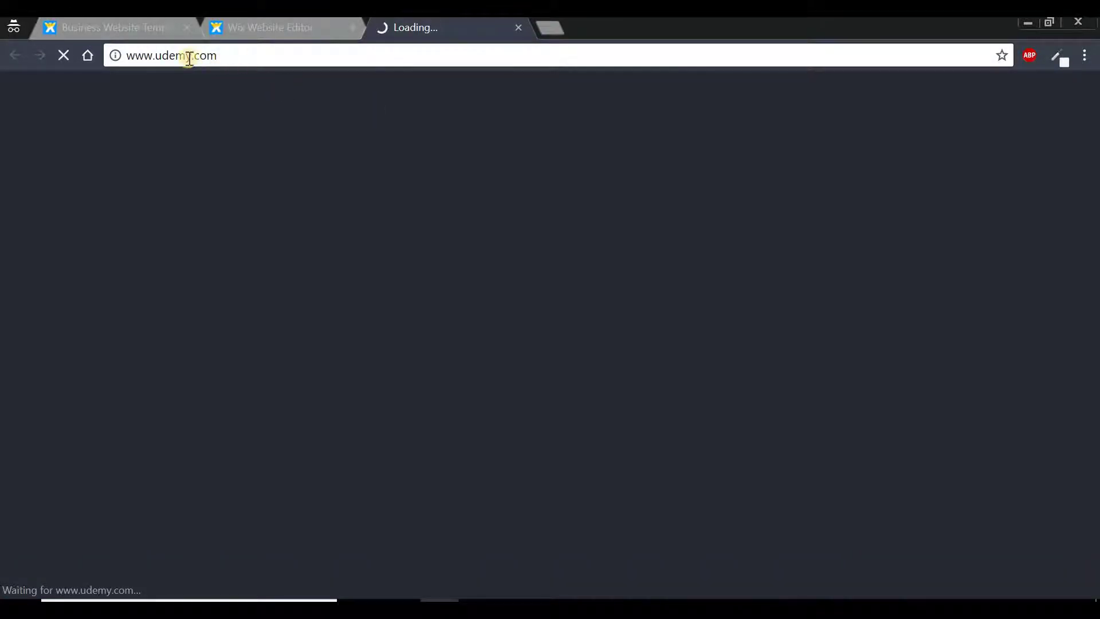